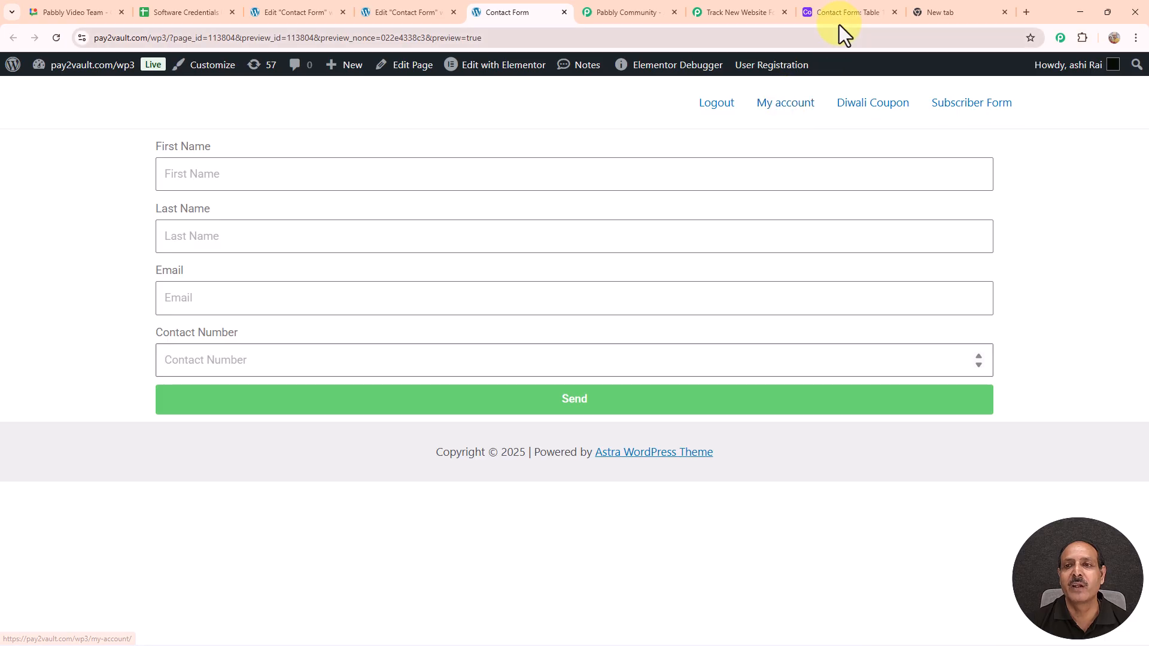
Step: Check the Airtable Contact Form table, then enter a test first and last name in the form
{"action": "left_click", "coordinate": [841, 13]}
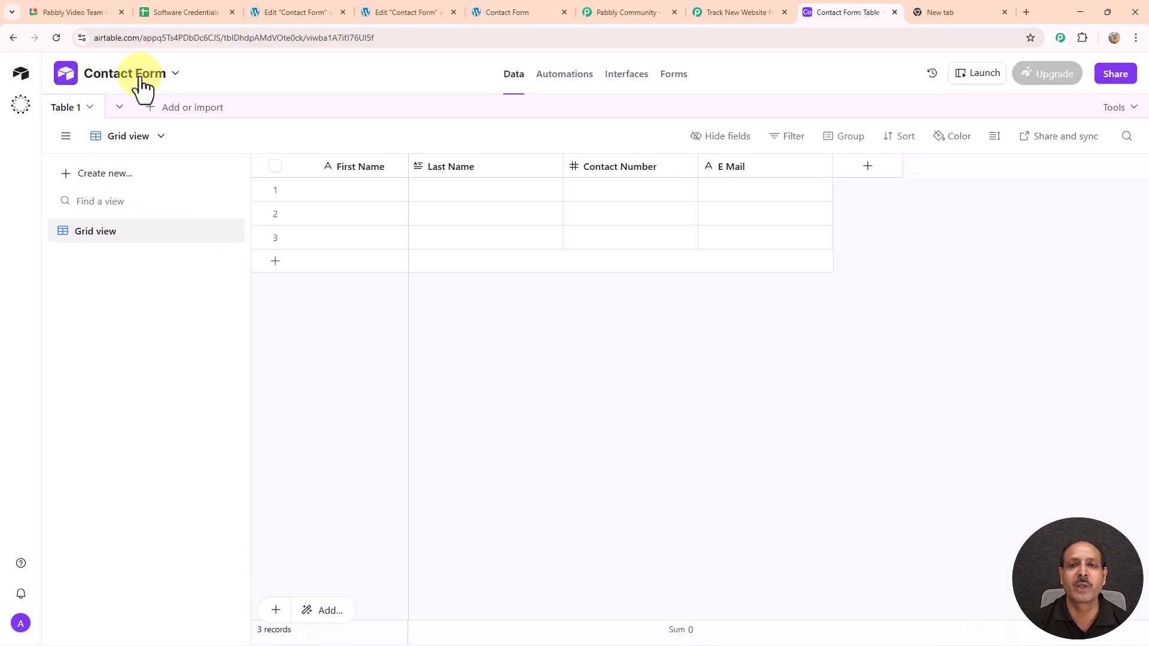
{"action": "left_click", "coordinate": [515, 13]}
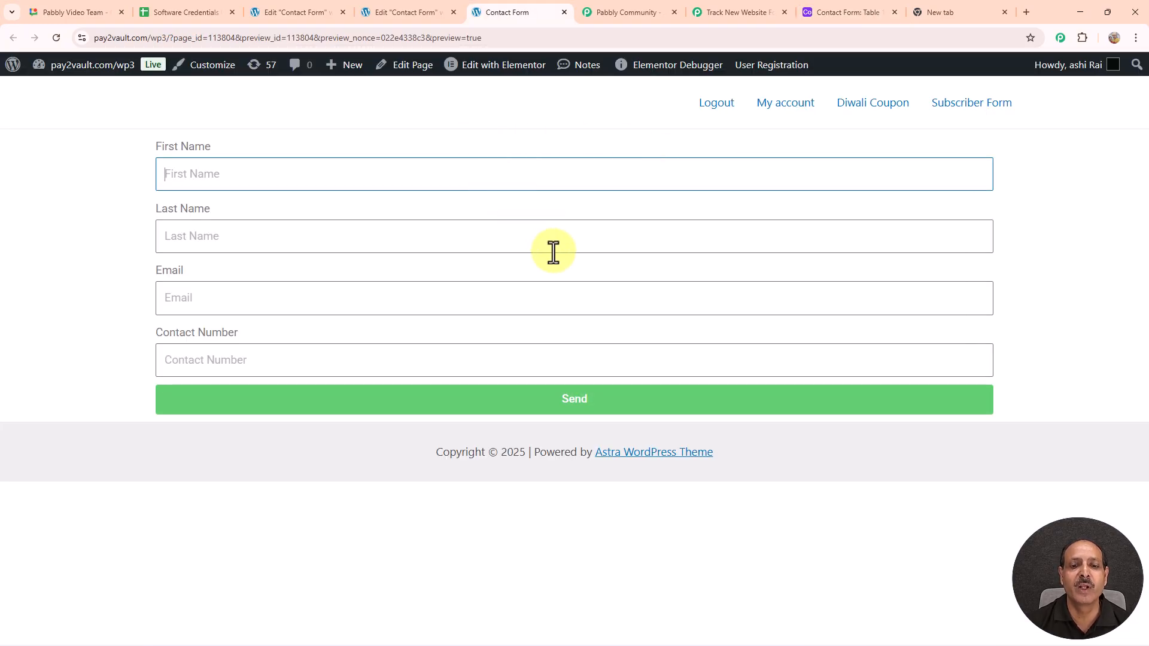
{"action": "left_click", "coordinate": [220, 177]}
{"action": "type", "text": "Demo"}
{"action": "left_click", "coordinate": [219, 238]}
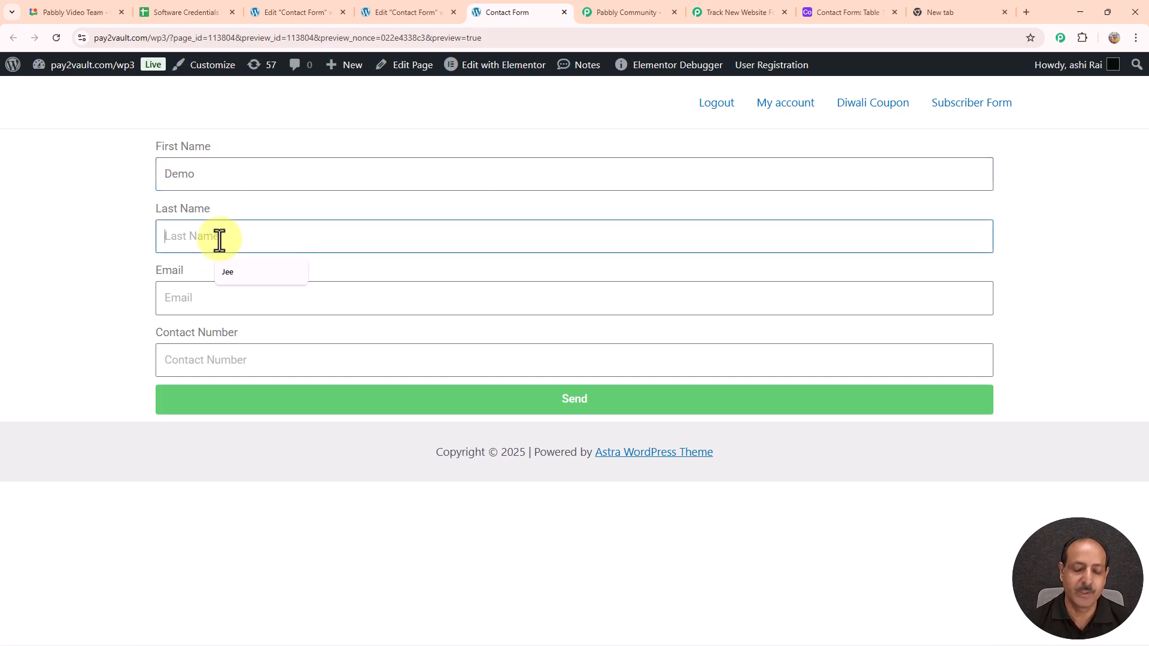
{"action": "type", "text": "User"}
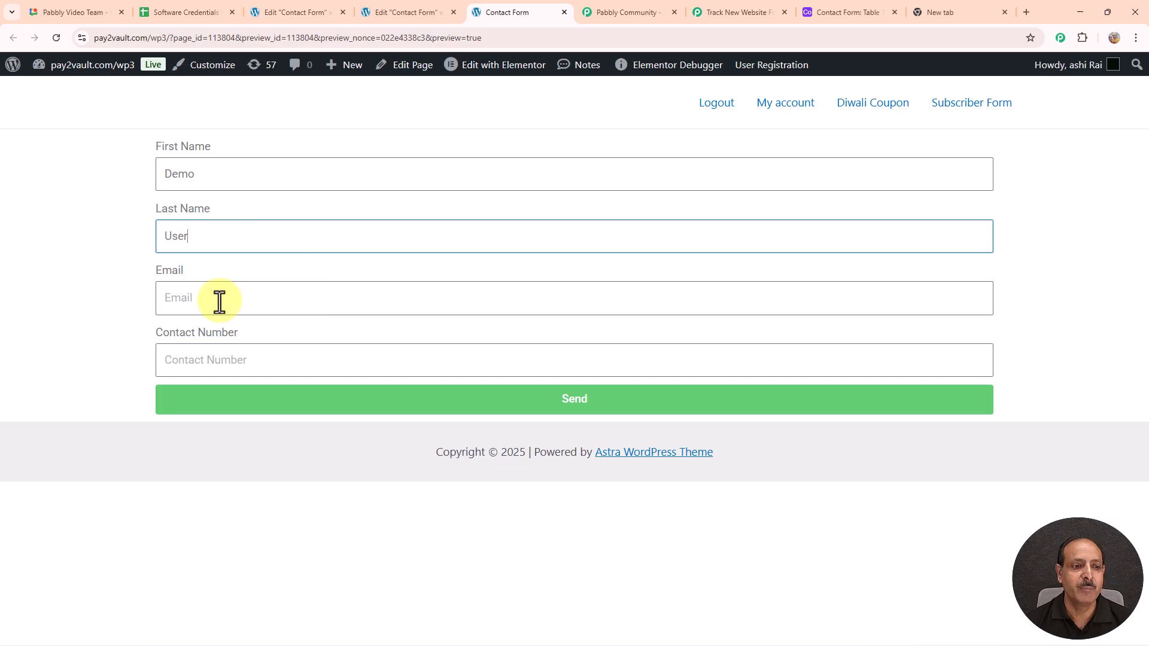
Step: Add a test e-mail and contact number, send the form, and confirm it appears as Airtable row 4
{"action": "left_click", "coordinate": [220, 302]}
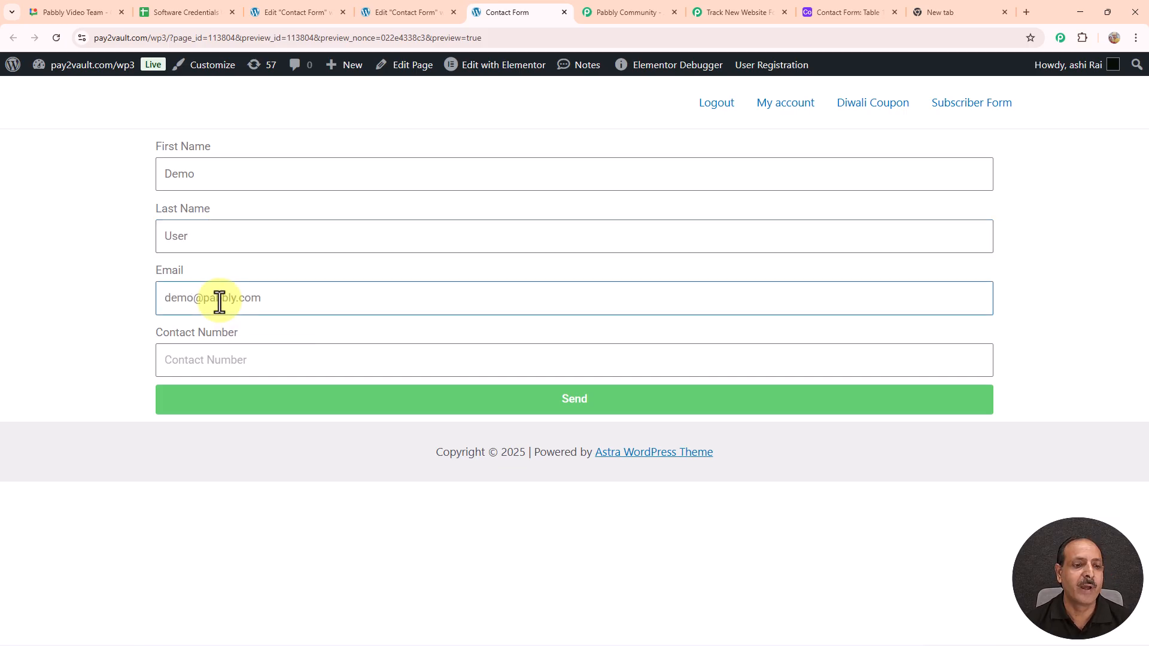
{"action": "left_click", "coordinate": [248, 355]}
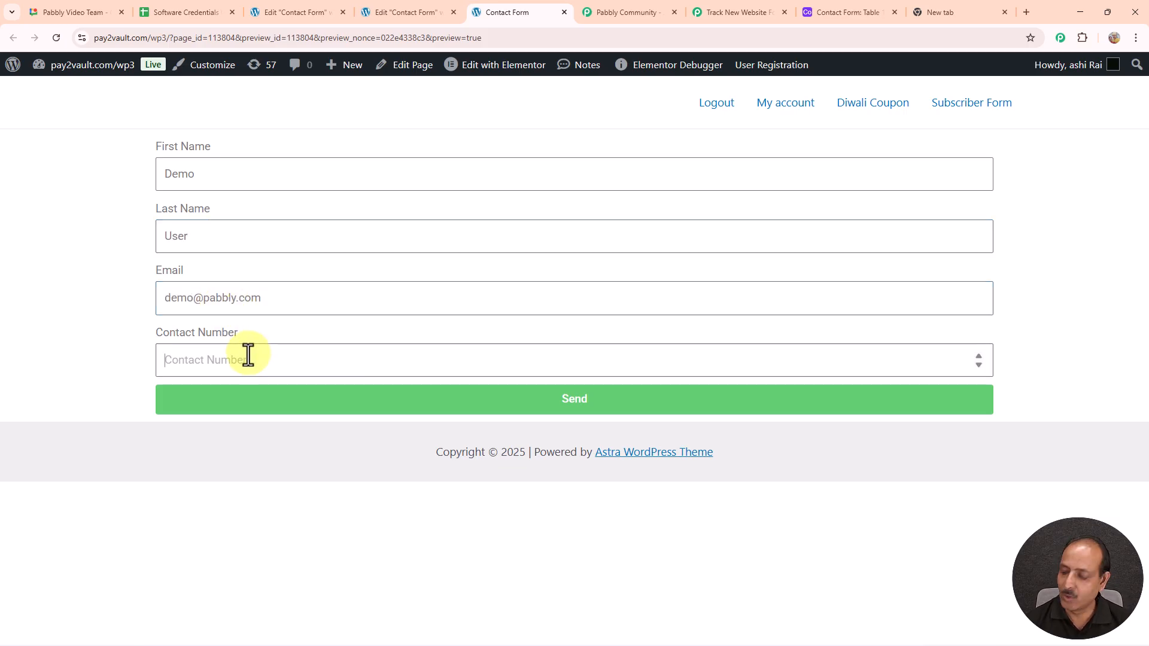
{"action": "type", "text": "3213213210"}
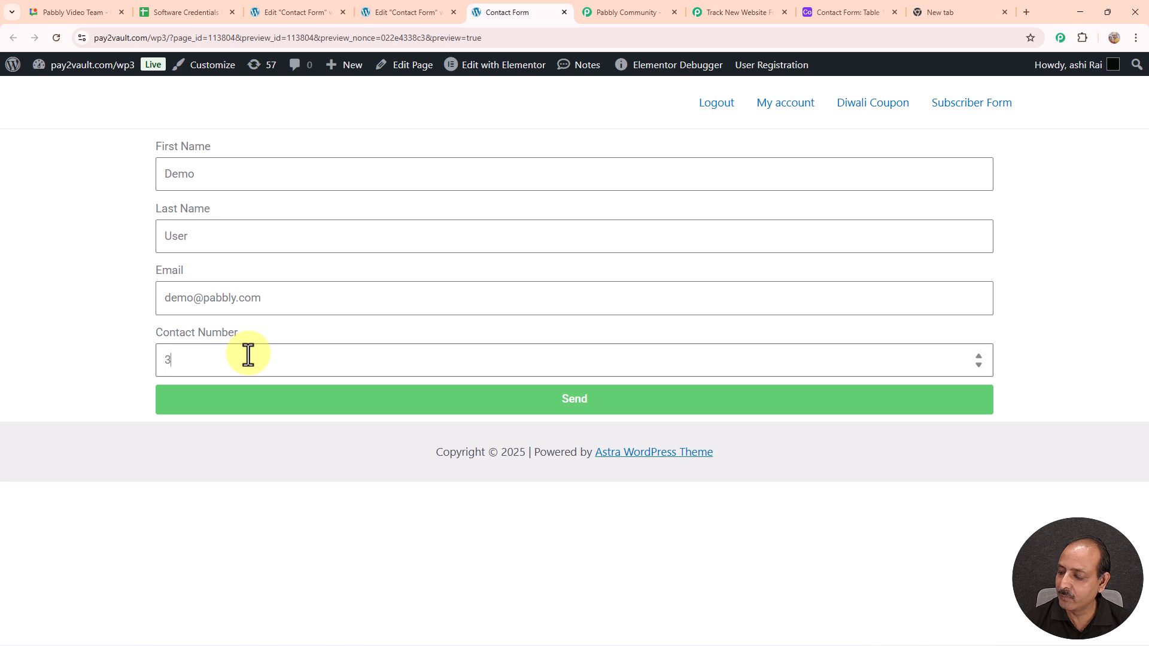
{"action": "left_click", "coordinate": [532, 404]}
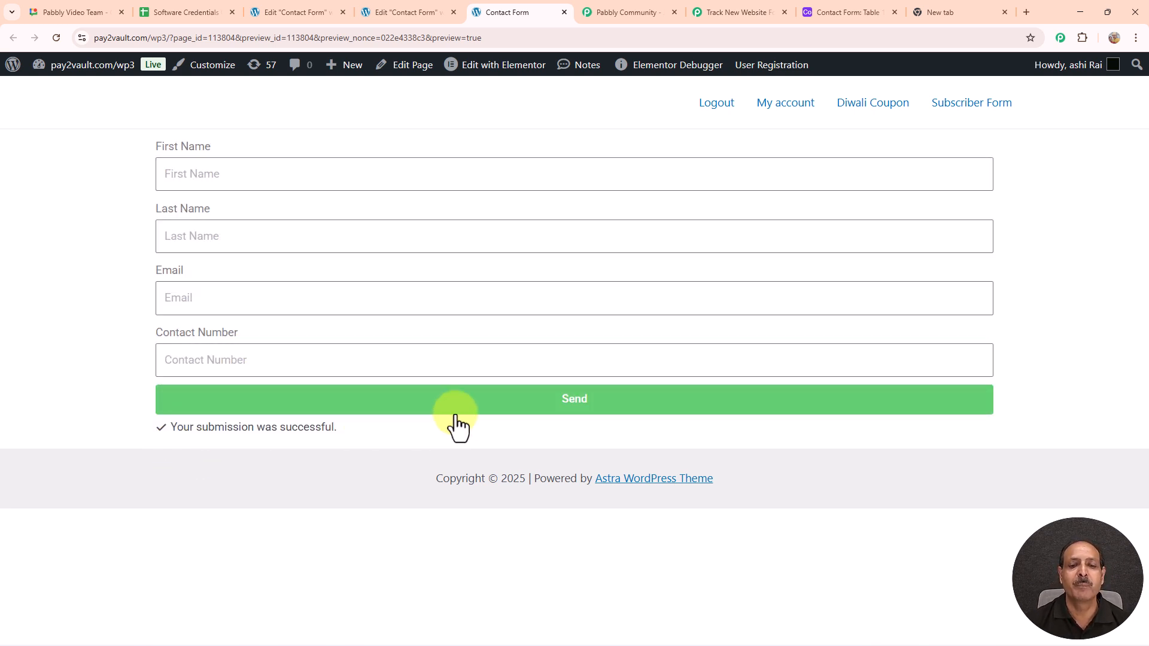
{"action": "left_click", "coordinate": [847, 12]}
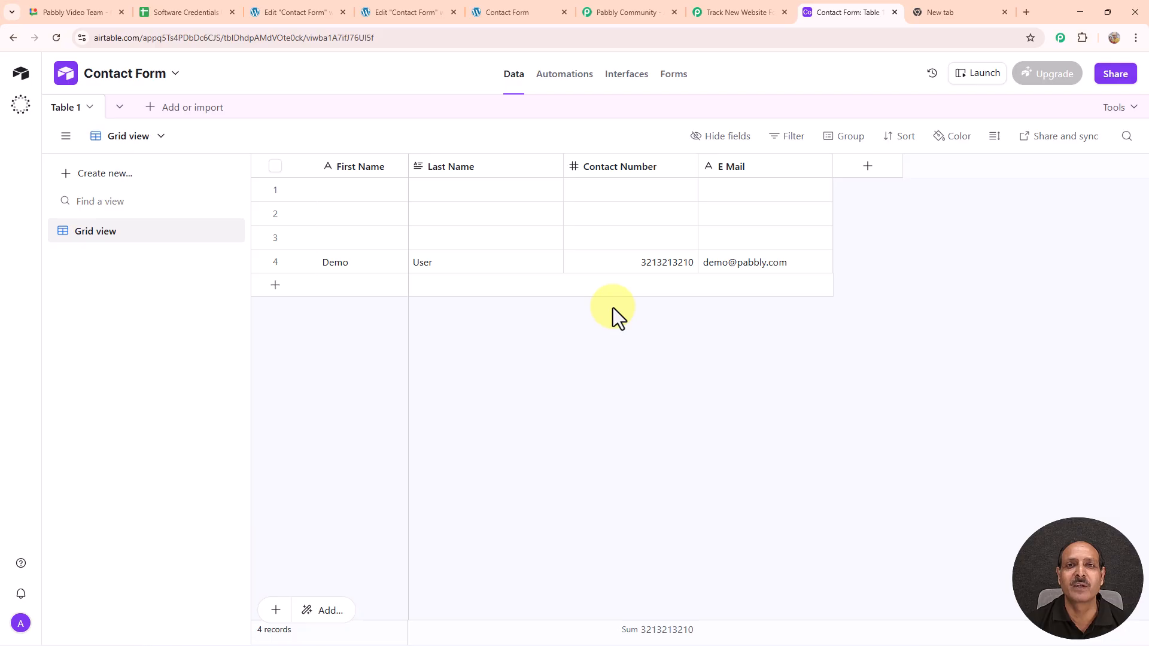
Step: Load pabbly.com/connect in the blank new tab
{"action": "left_click", "coordinate": [949, 11]}
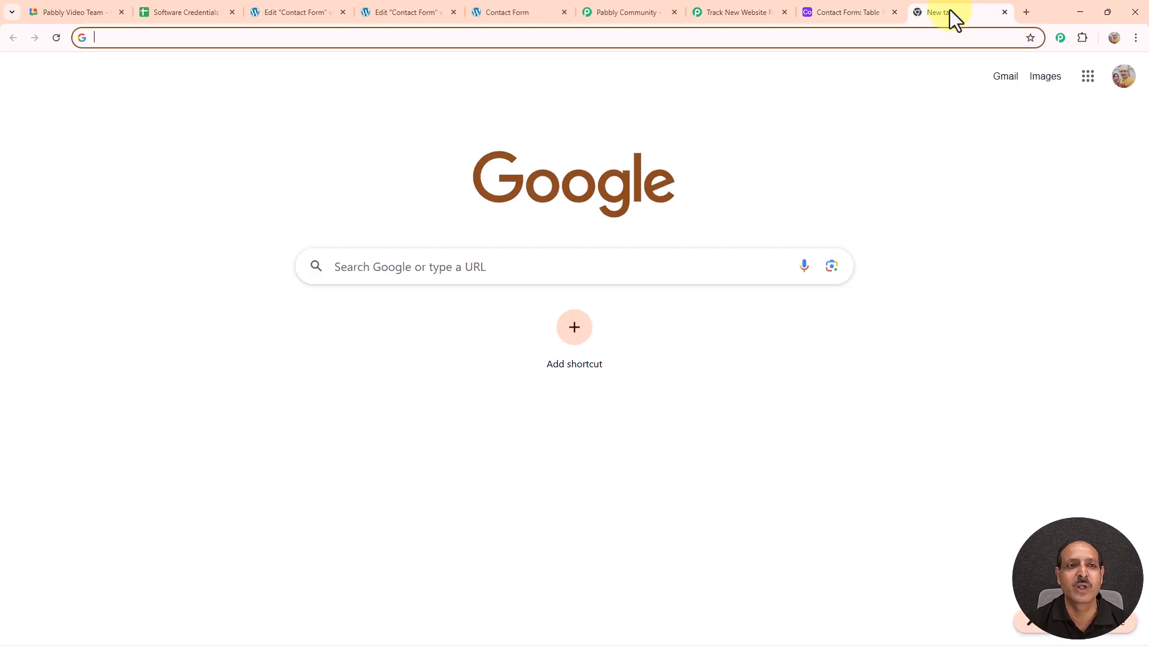
{"action": "left_click", "coordinate": [441, 39]}
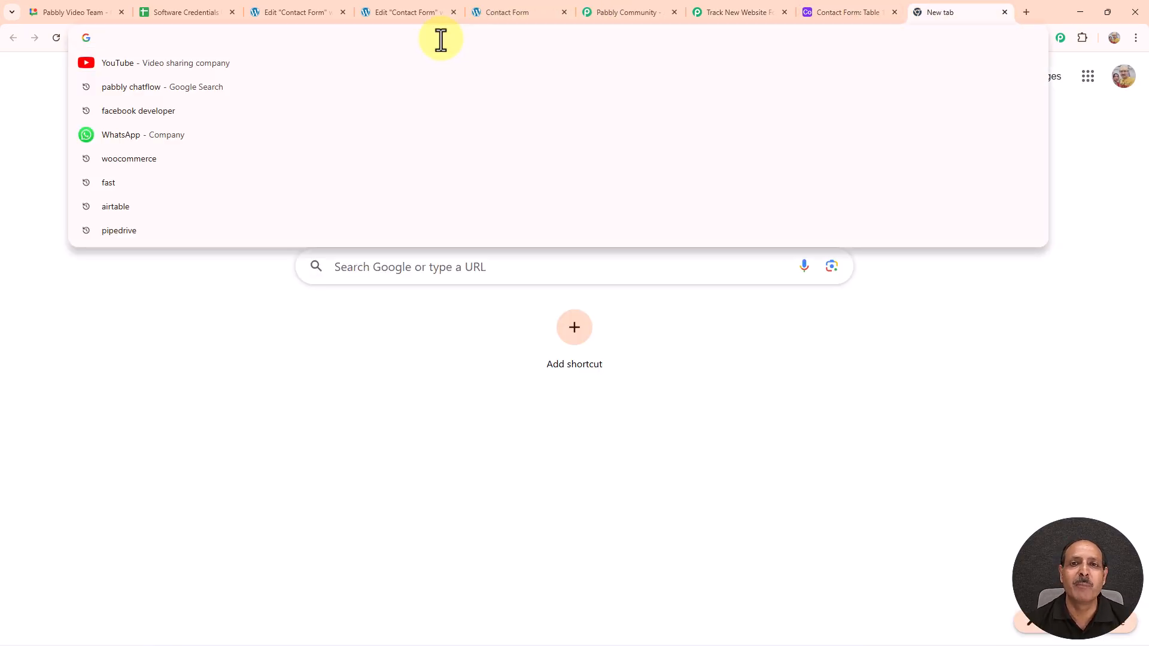
{"action": "type", "text": "pabbly.com/connect"}
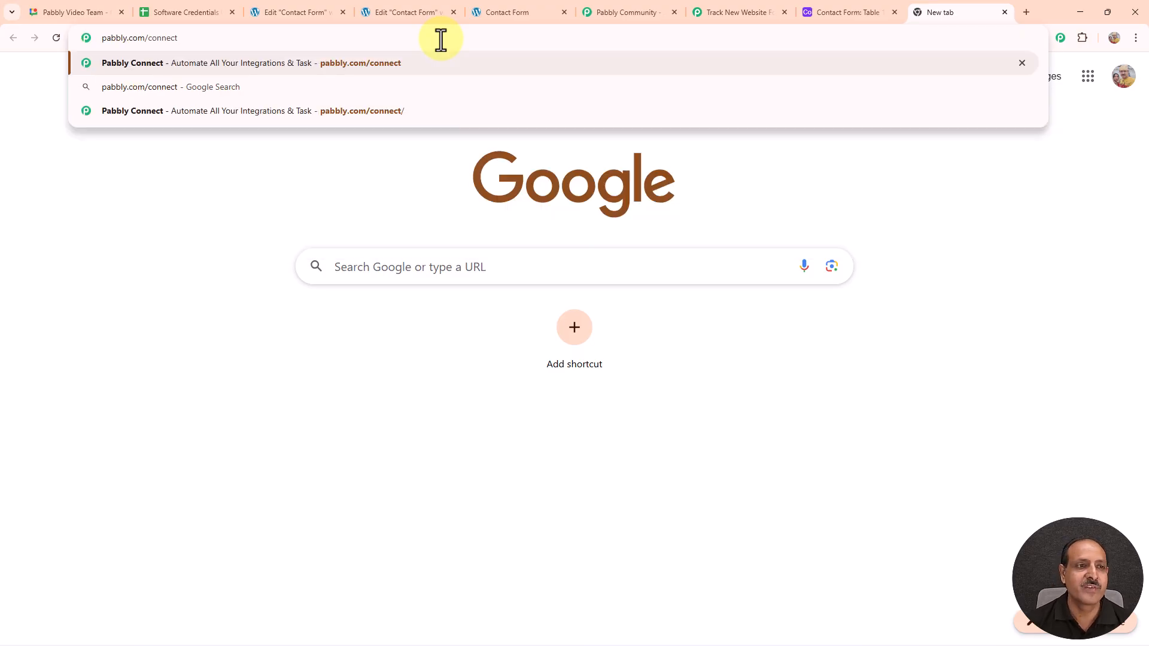
{"action": "key", "text": "Return"}
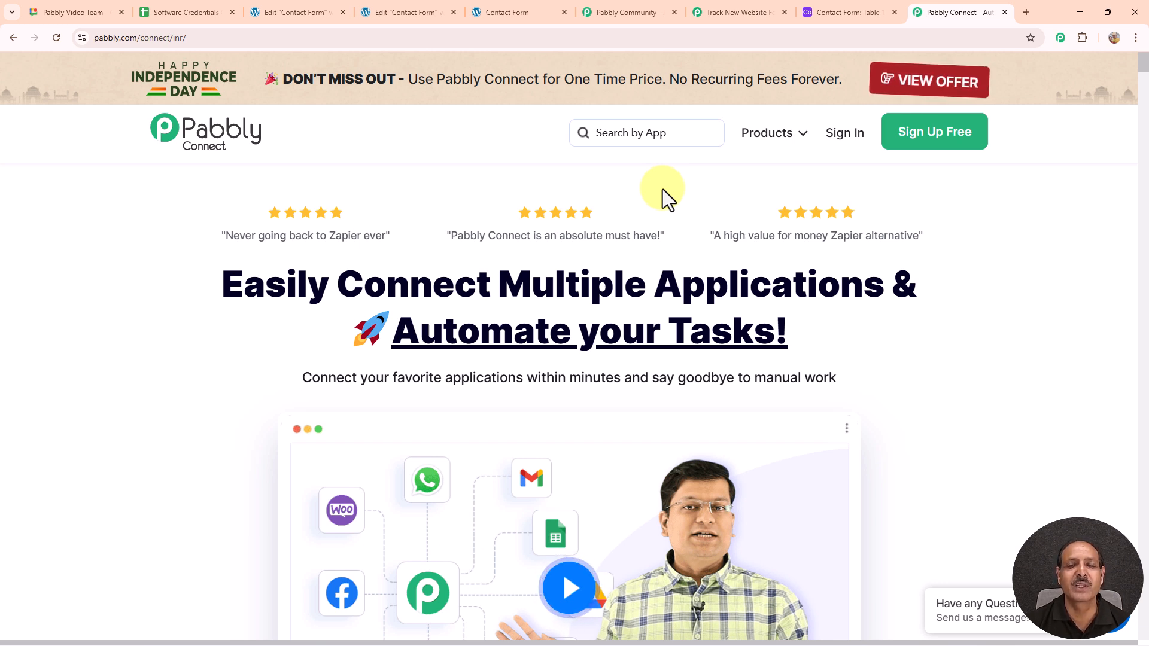
Step: Browse down the Pabbly Community page, then return to the Pabbly Connect homepage
{"action": "left_click", "coordinate": [658, 12]}
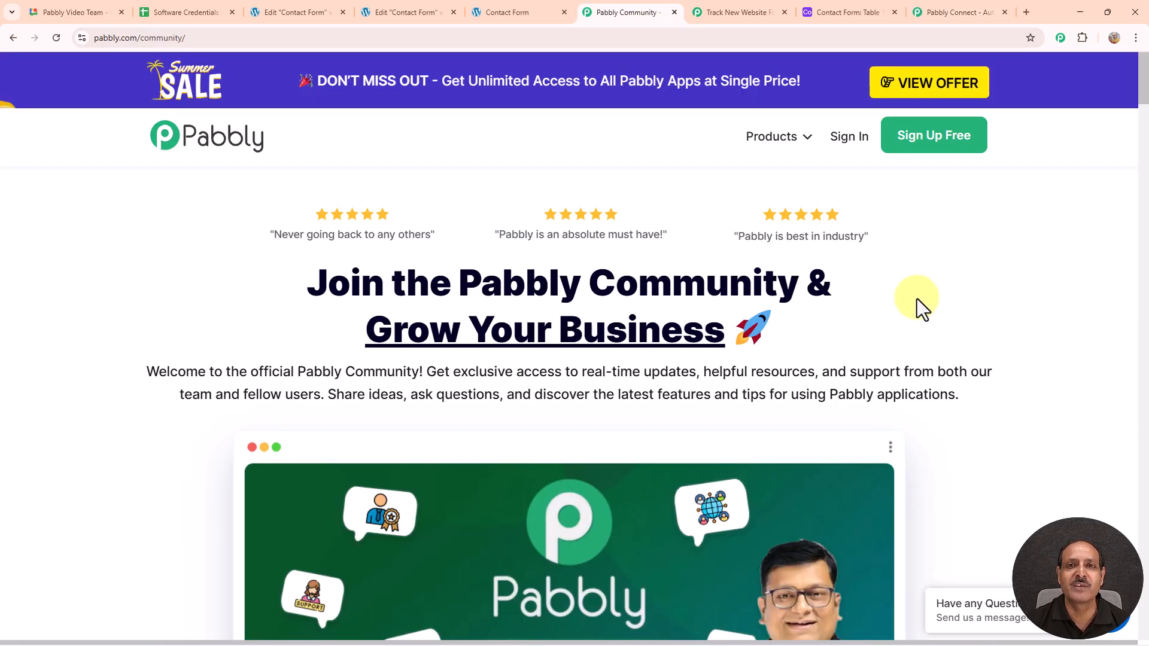
{"action": "scroll", "coordinate": [917, 299], "scroll_direction": "down", "scroll_amount": 4}
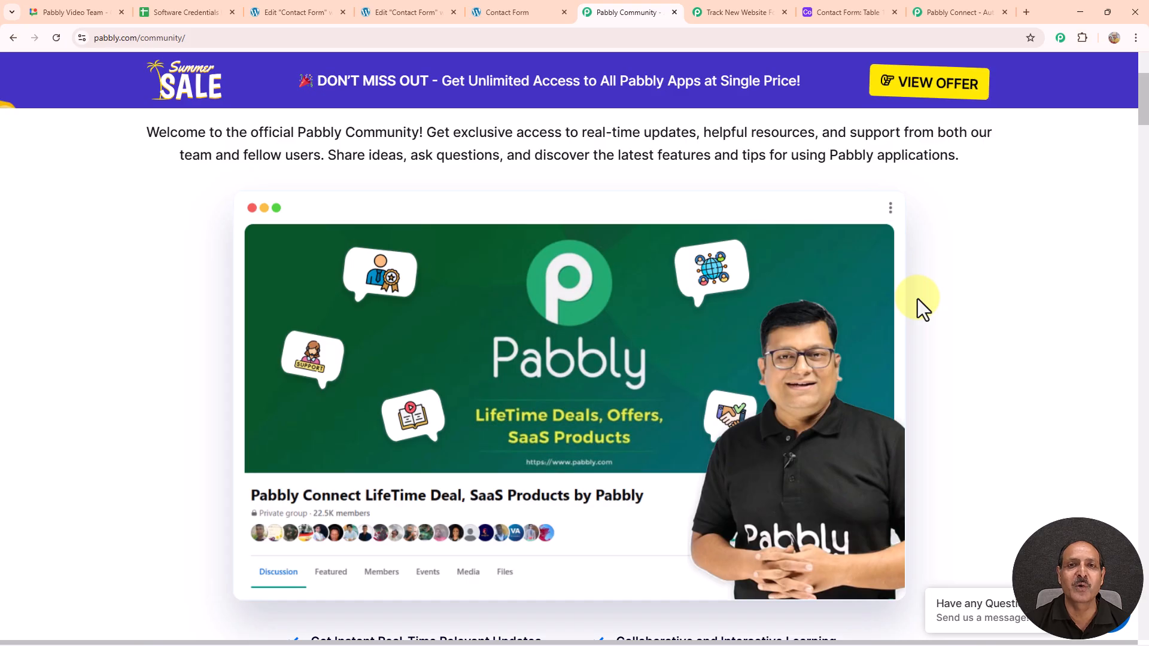
{"action": "scroll", "coordinate": [917, 299], "scroll_direction": "down", "scroll_amount": 7}
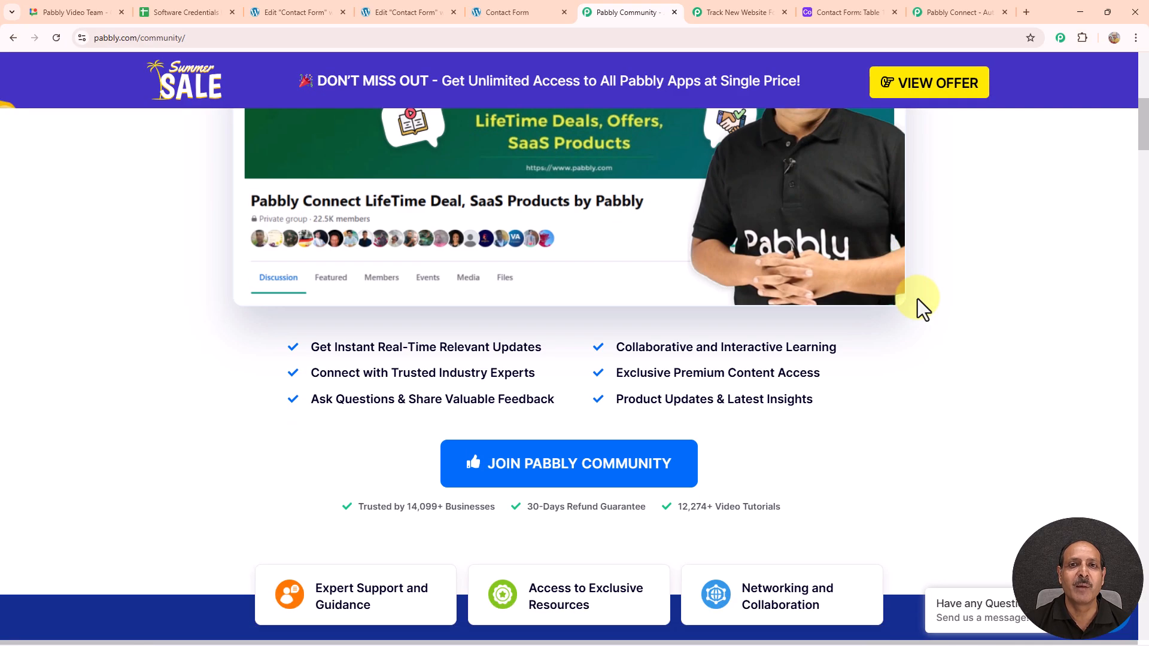
{"action": "scroll", "coordinate": [917, 299], "scroll_direction": "down", "scroll_amount": 14}
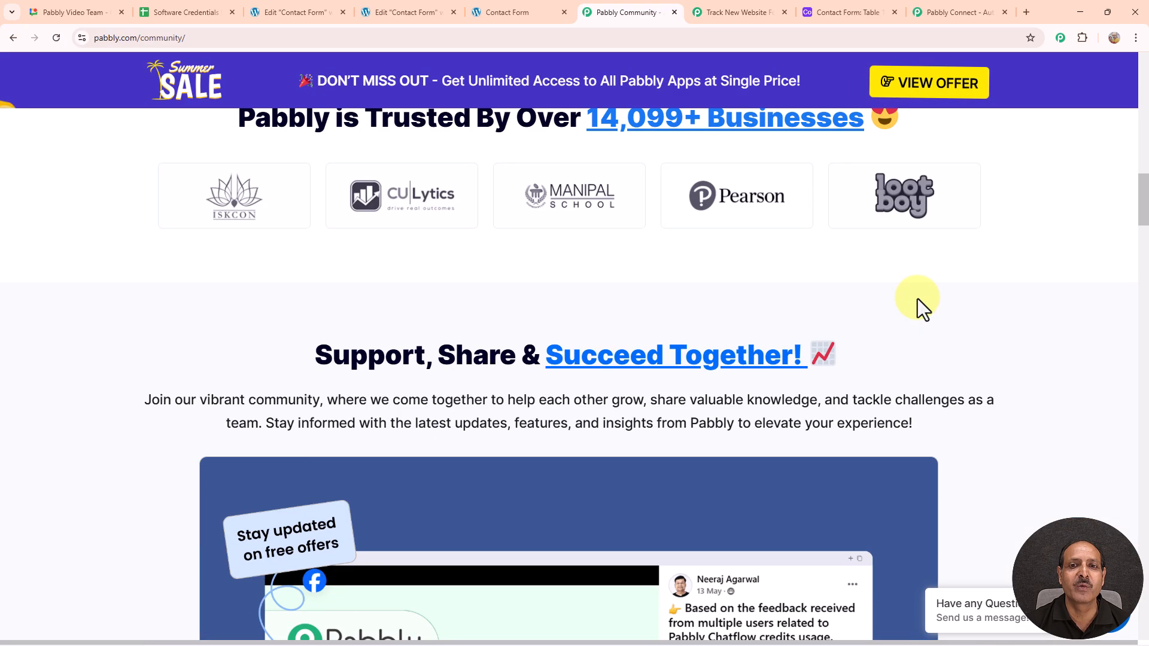
{"action": "scroll", "coordinate": [917, 299], "scroll_direction": "down", "scroll_amount": 4}
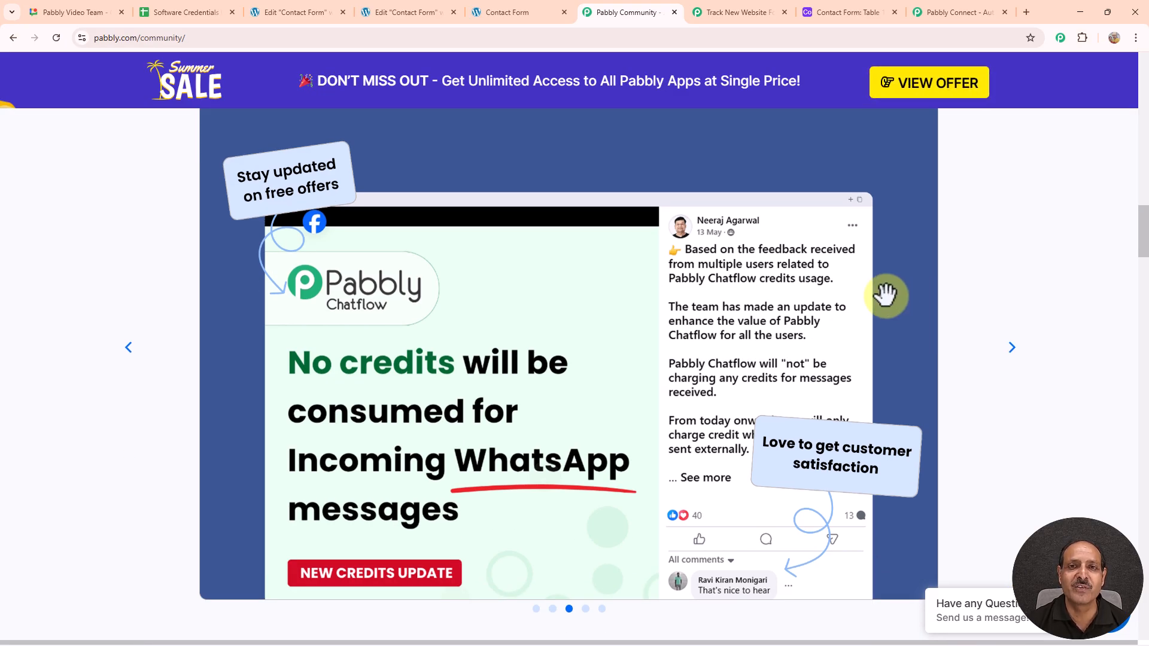
{"action": "scroll", "coordinate": [933, 286], "scroll_direction": "down", "scroll_amount": 3}
{"action": "scroll", "coordinate": [934, 288], "scroll_direction": "down", "scroll_amount": 10}
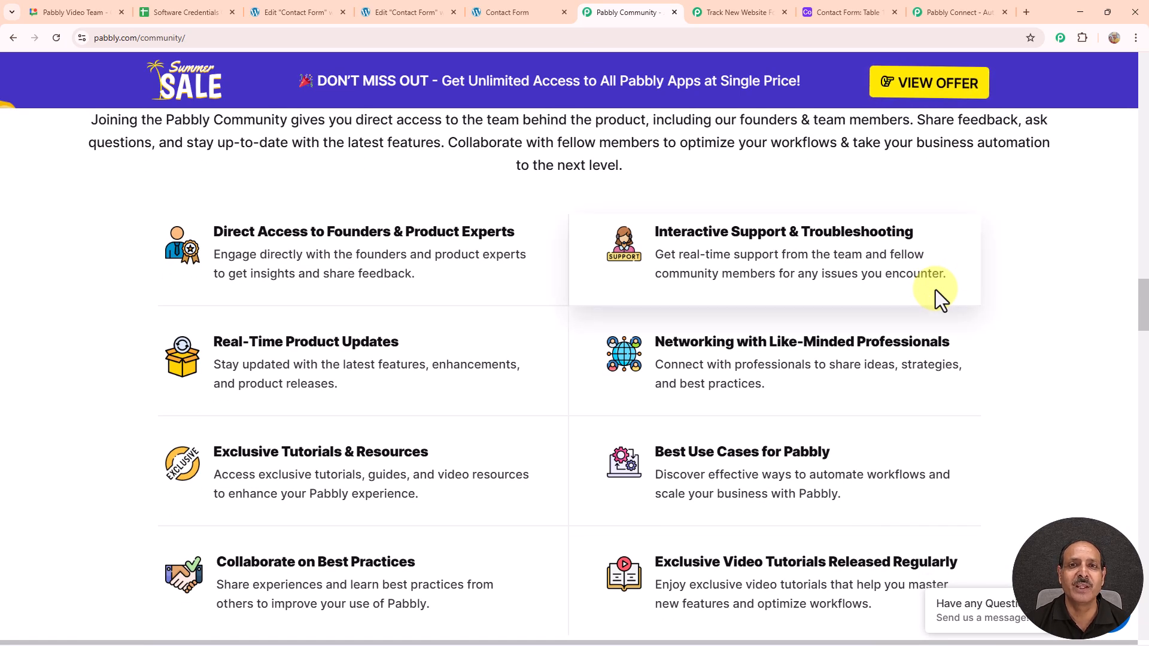
{"action": "scroll", "coordinate": [935, 289], "scroll_direction": "down", "scroll_amount": 10}
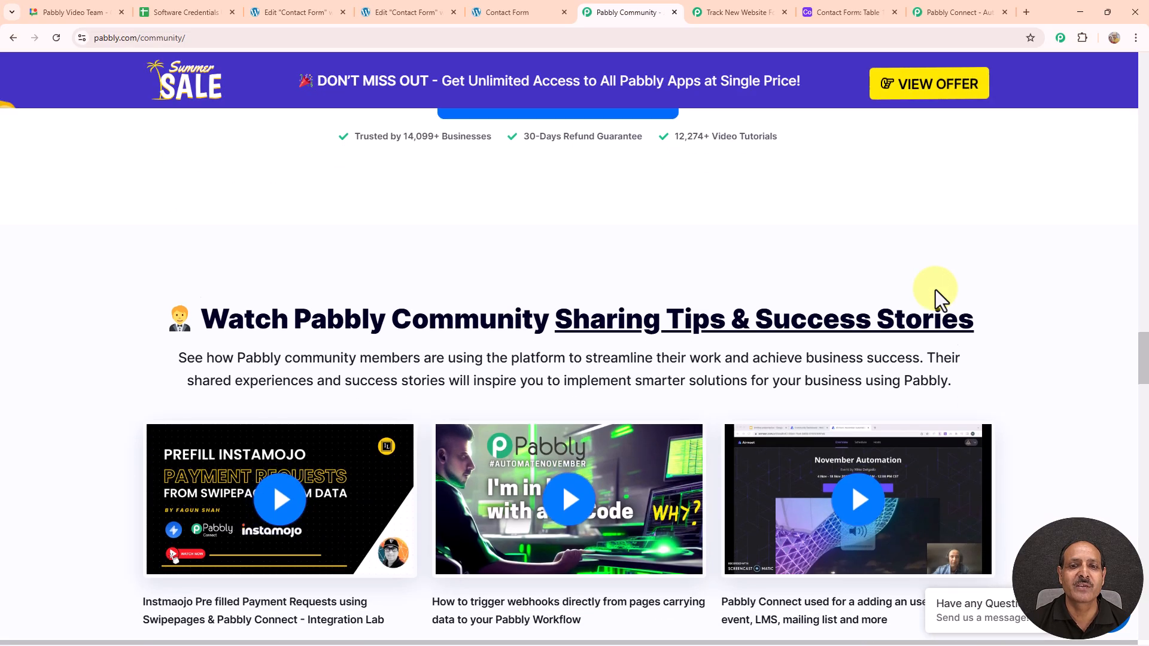
{"action": "scroll", "coordinate": [935, 289], "scroll_direction": "down", "scroll_amount": 5}
{"action": "scroll", "coordinate": [935, 289], "scroll_direction": "down", "scroll_amount": 2}
{"action": "scroll", "coordinate": [935, 290], "scroll_direction": "down", "scroll_amount": 10}
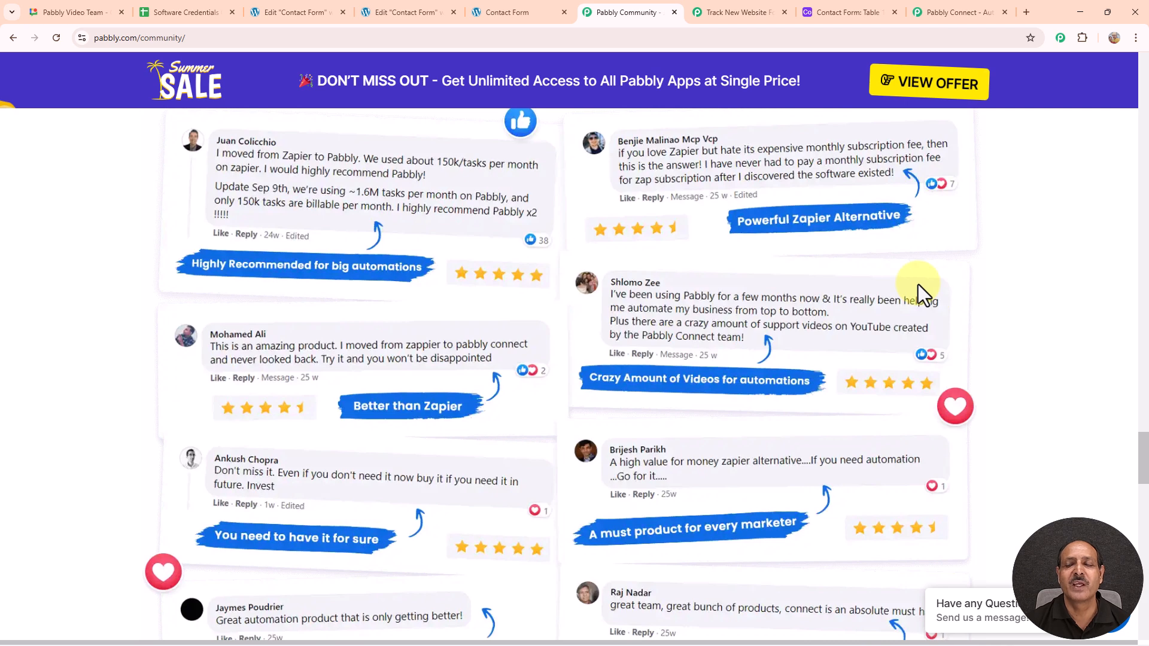
{"action": "left_click", "coordinate": [957, 13]}
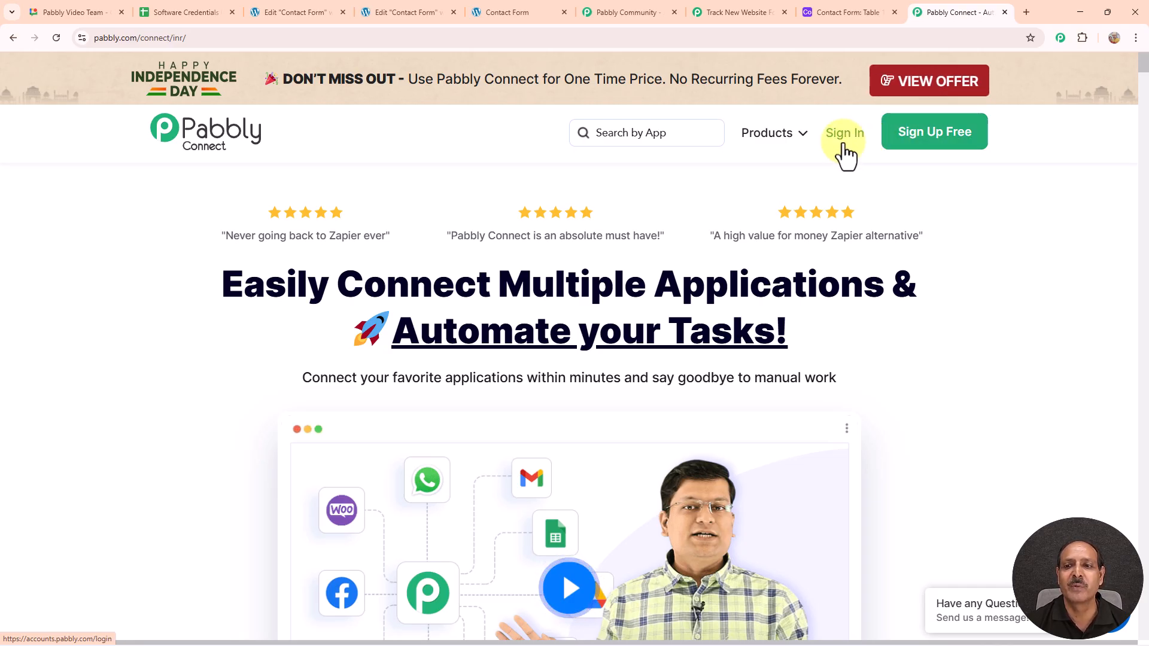
Step: Sign in, launch Pabbly Connect with Access Now, and scroll to the Folders list
{"action": "left_click", "coordinate": [843, 138]}
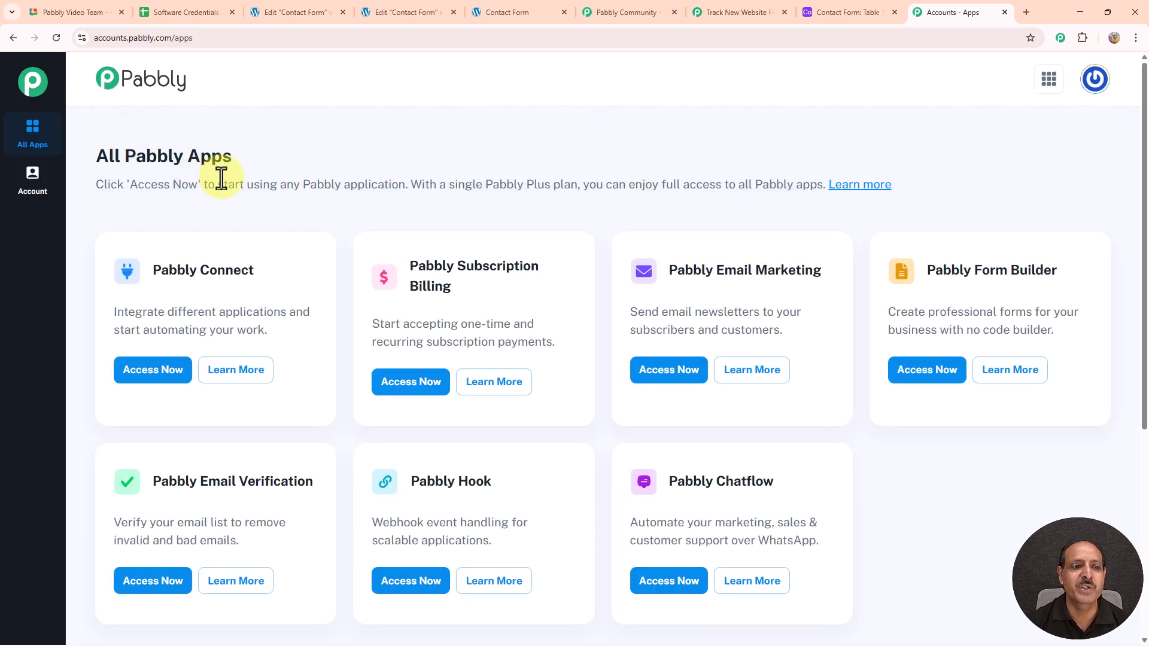
{"action": "left_click", "coordinate": [164, 377]}
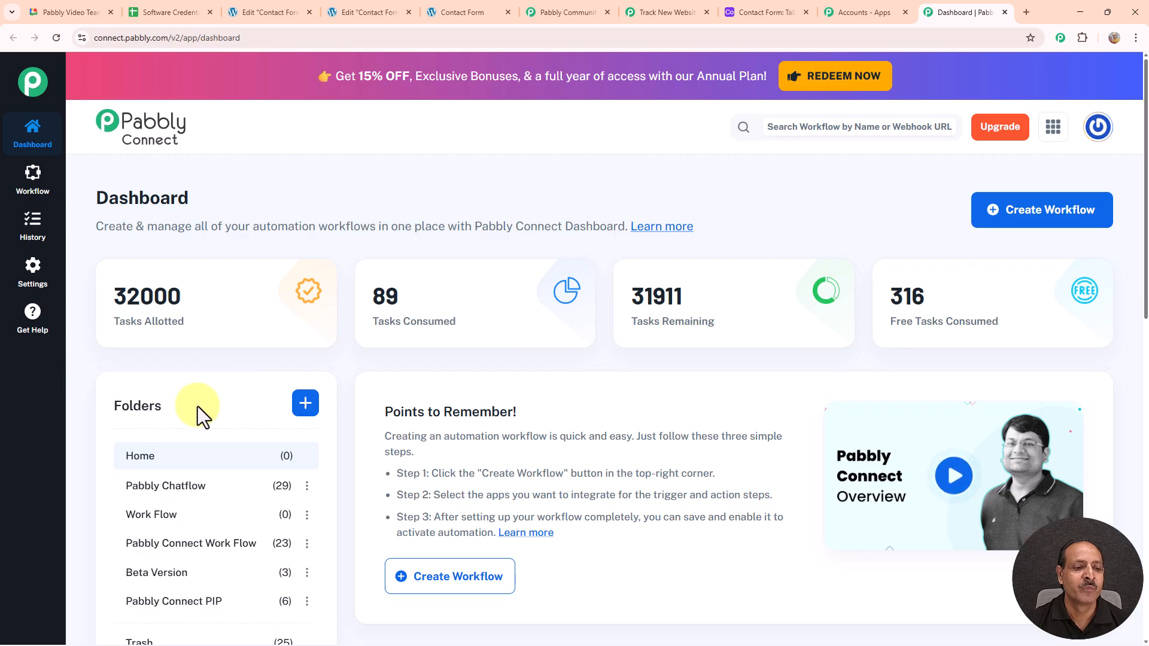
{"action": "scroll", "coordinate": [197, 407], "scroll_direction": "down", "scroll_amount": 2}
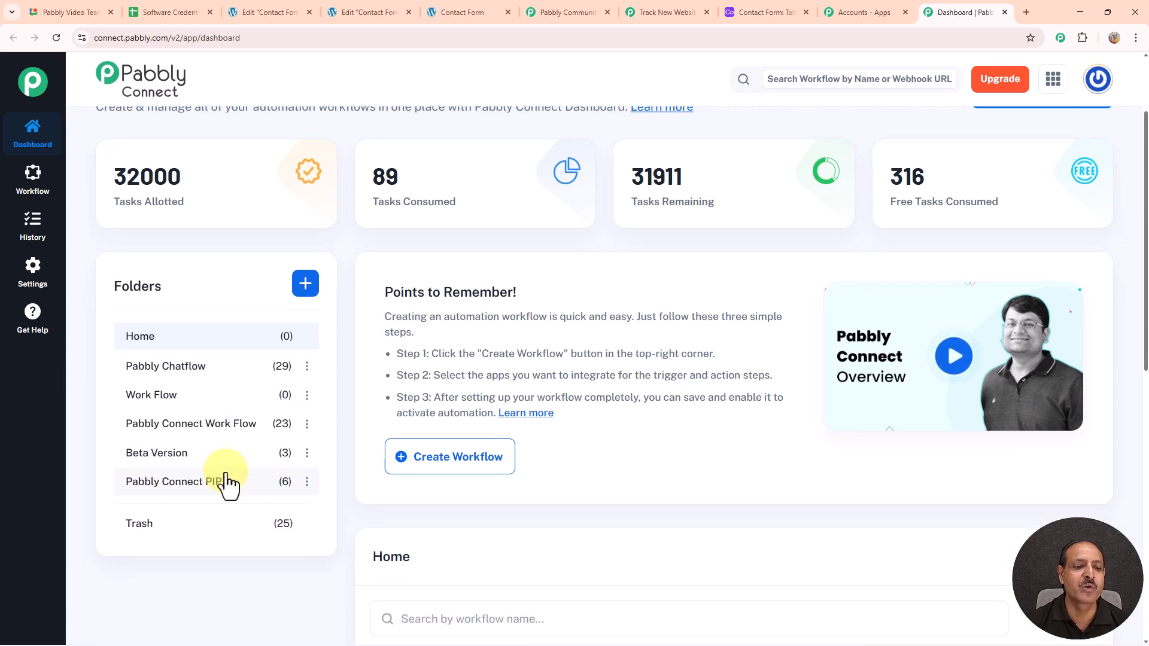
Step: In the Pabbly Connect PIP folder, disable the active Track New Website Form Submissions in Airtable workflow
{"action": "left_click", "coordinate": [172, 490]}
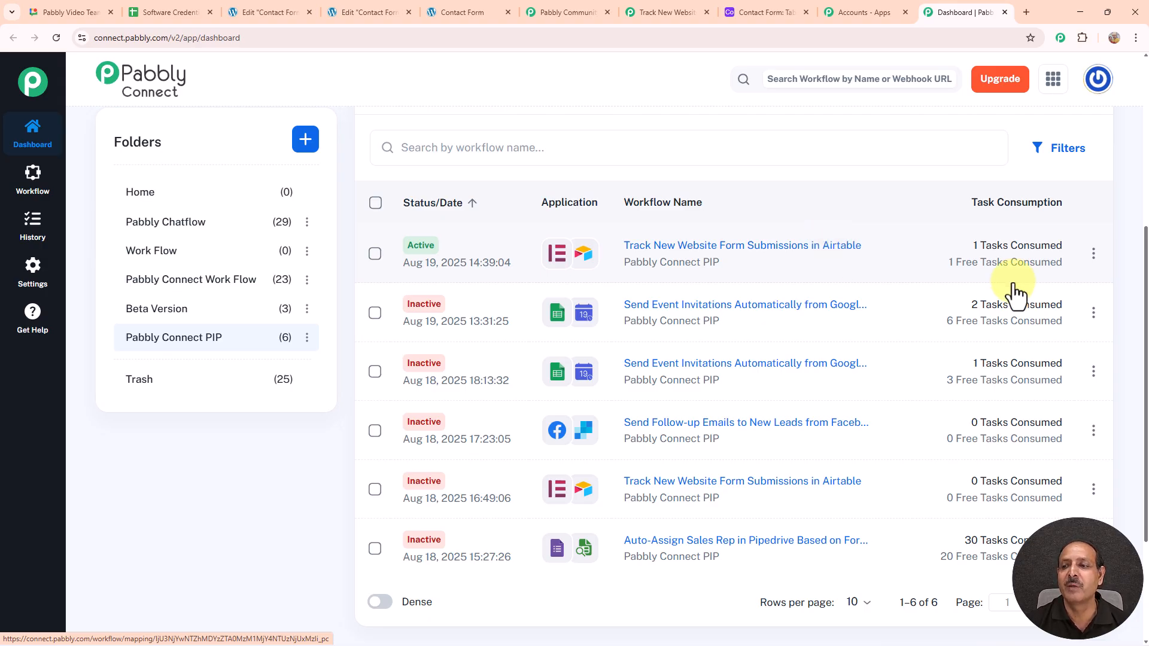
{"action": "left_click", "coordinate": [1093, 253]}
{"action": "left_click", "coordinate": [975, 255]}
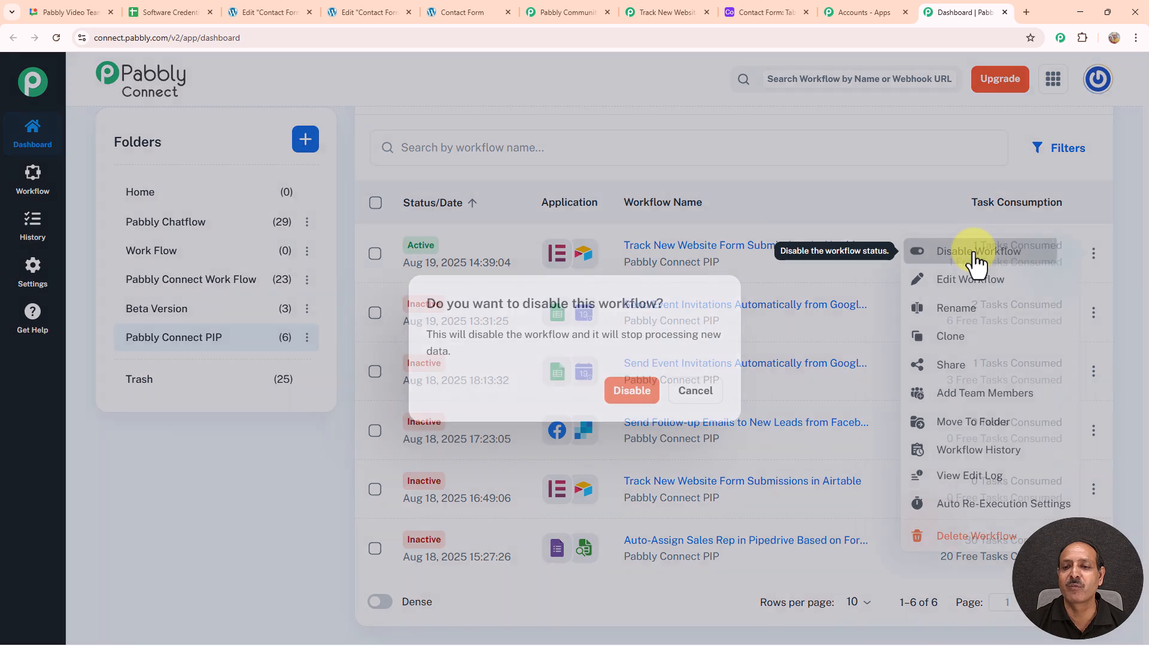
{"action": "left_click", "coordinate": [621, 407]}
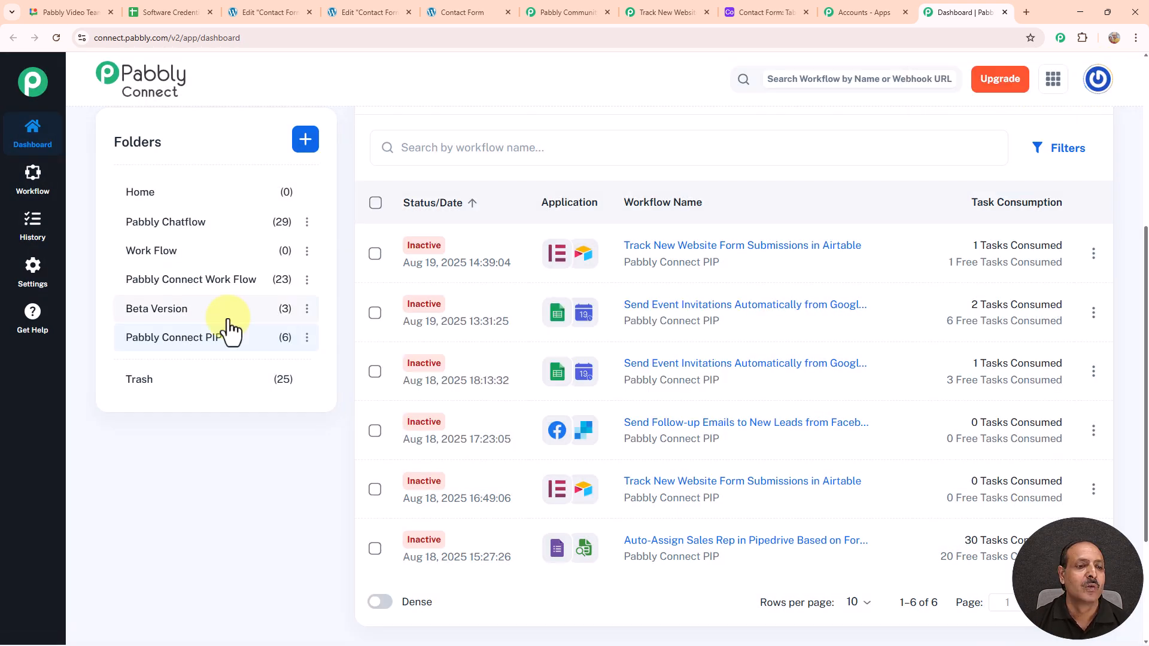
{"action": "scroll", "coordinate": [231, 328], "scroll_direction": "up", "scroll_amount": 5}
{"action": "scroll", "coordinate": [242, 361], "scroll_direction": "down", "scroll_amount": 2}
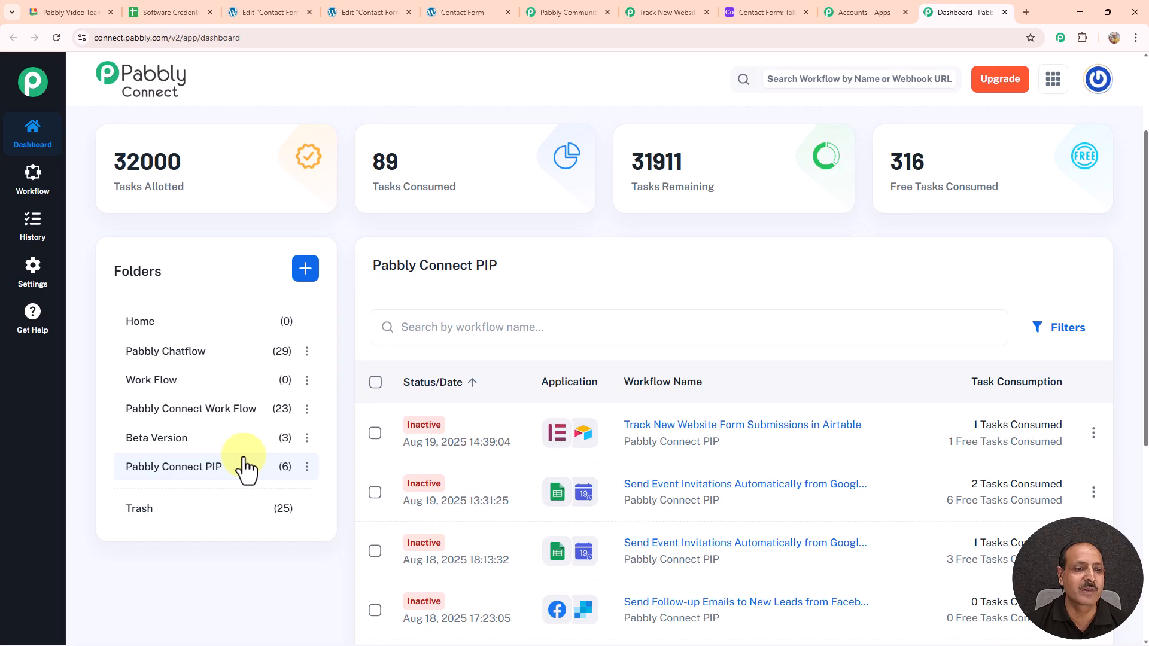
Step: Open the Create Folder dialog and cancel it without creating a folder
{"action": "left_click", "coordinate": [305, 269]}
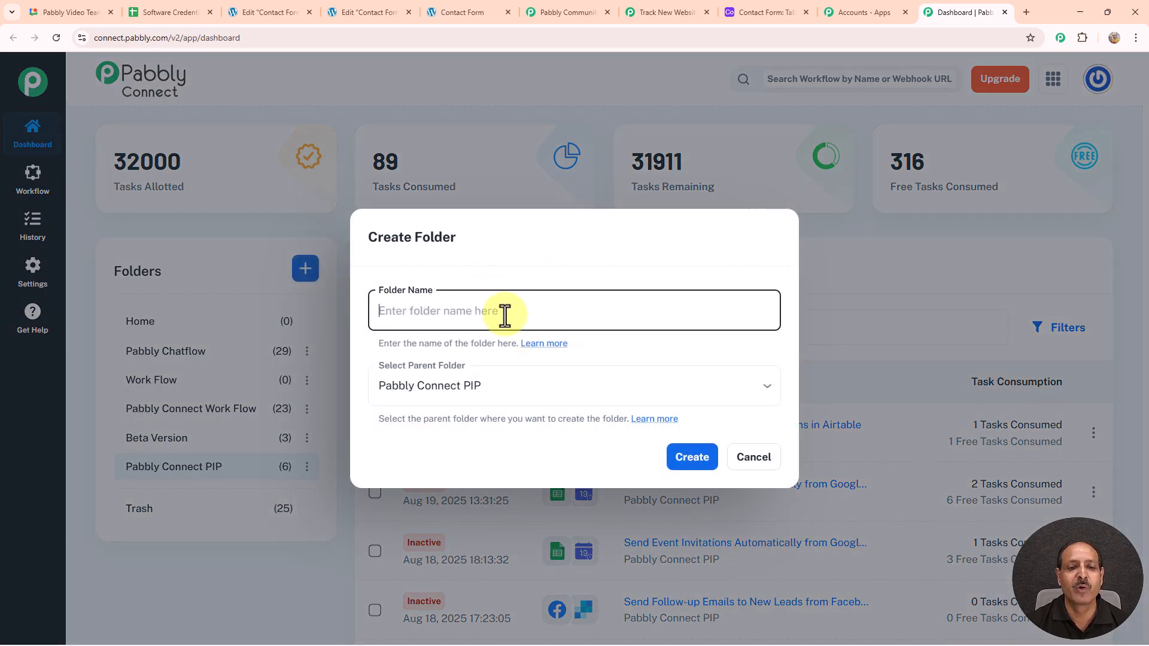
{"action": "left_click", "coordinate": [688, 458]}
{"action": "scroll", "coordinate": [924, 384], "scroll_direction": "up", "scroll_amount": 3}
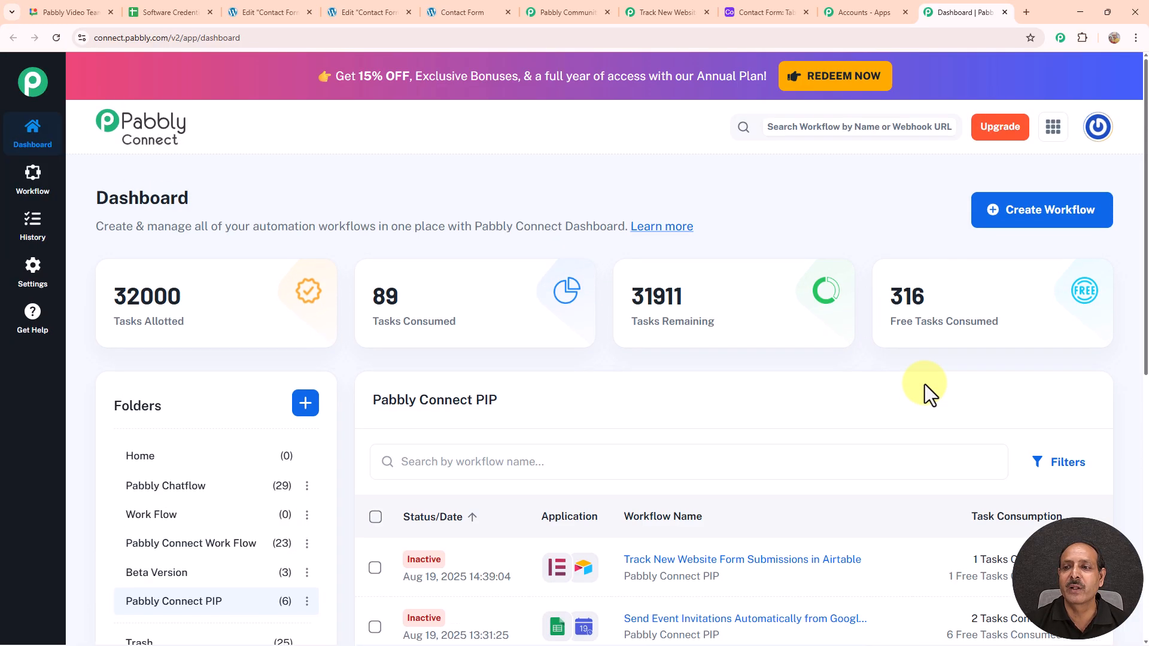
Step: Create a Classic workflow 'Track New Website Form Submissions in Airtable' in folder Pabbly Connect PIP
{"action": "left_click", "coordinate": [1046, 216]}
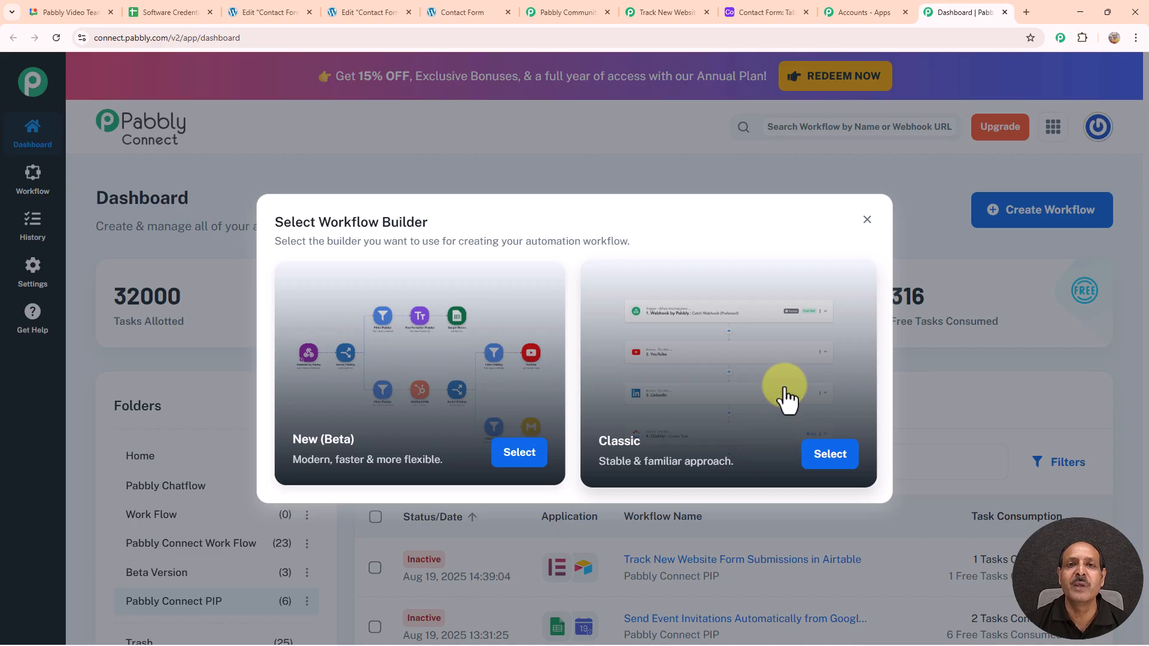
{"action": "left_click", "coordinate": [838, 456]}
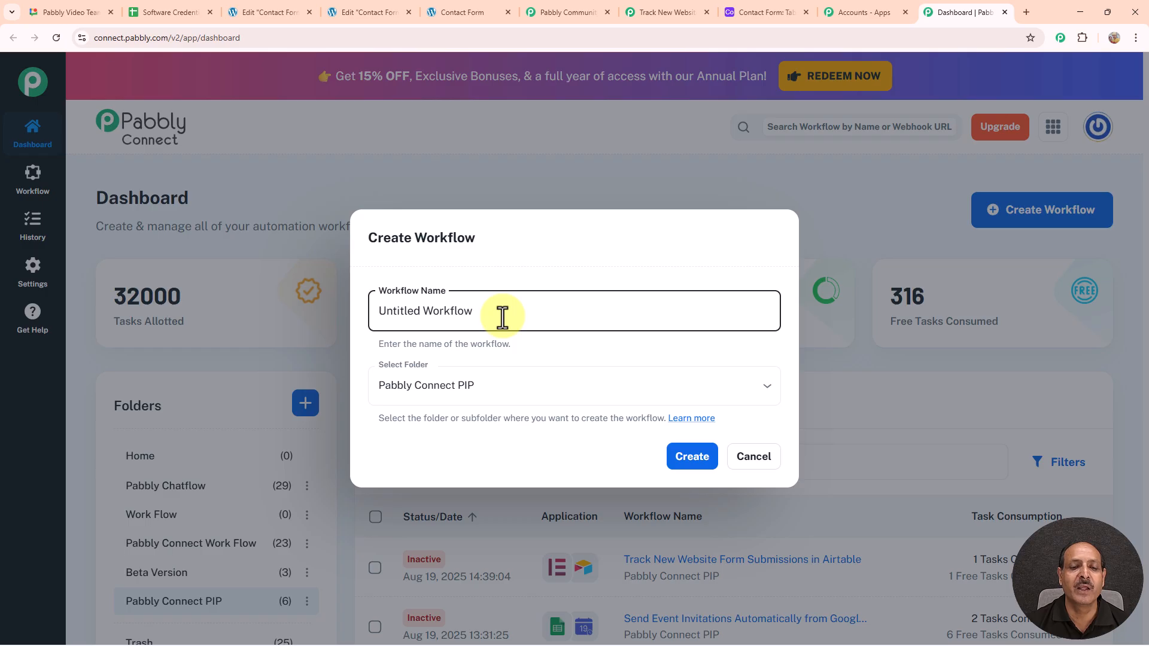
{"action": "key", "text": "ctrl+a"}
{"action": "type", "text": "Track New Website Form Submissions in Airtable"}
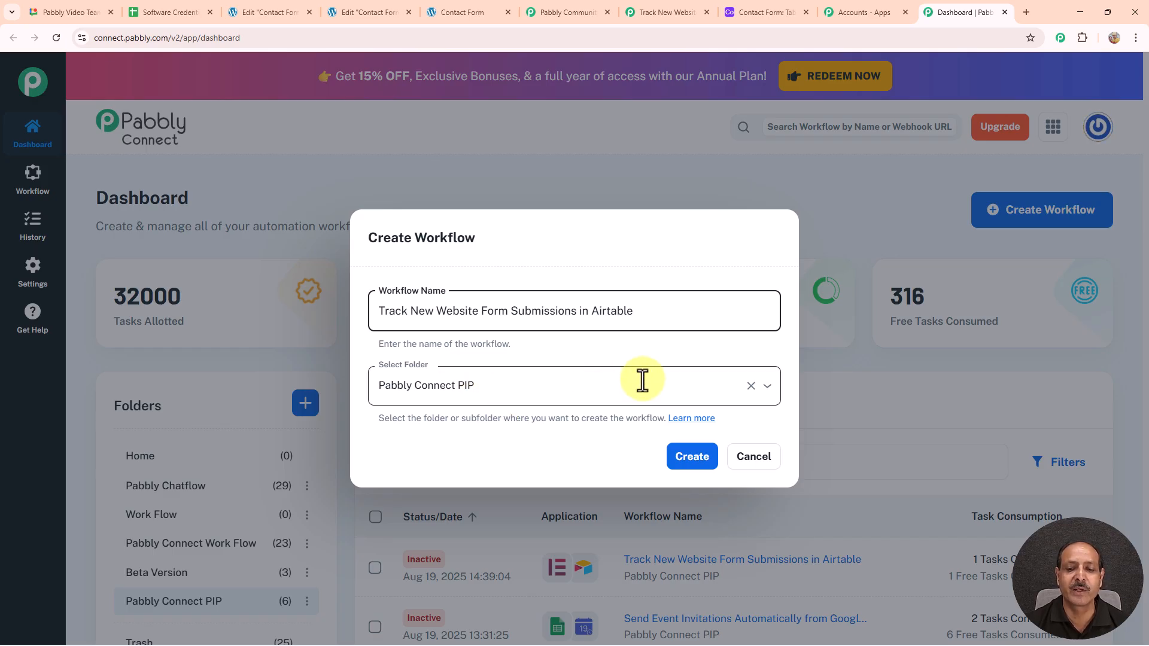
{"action": "left_click", "coordinate": [679, 476]}
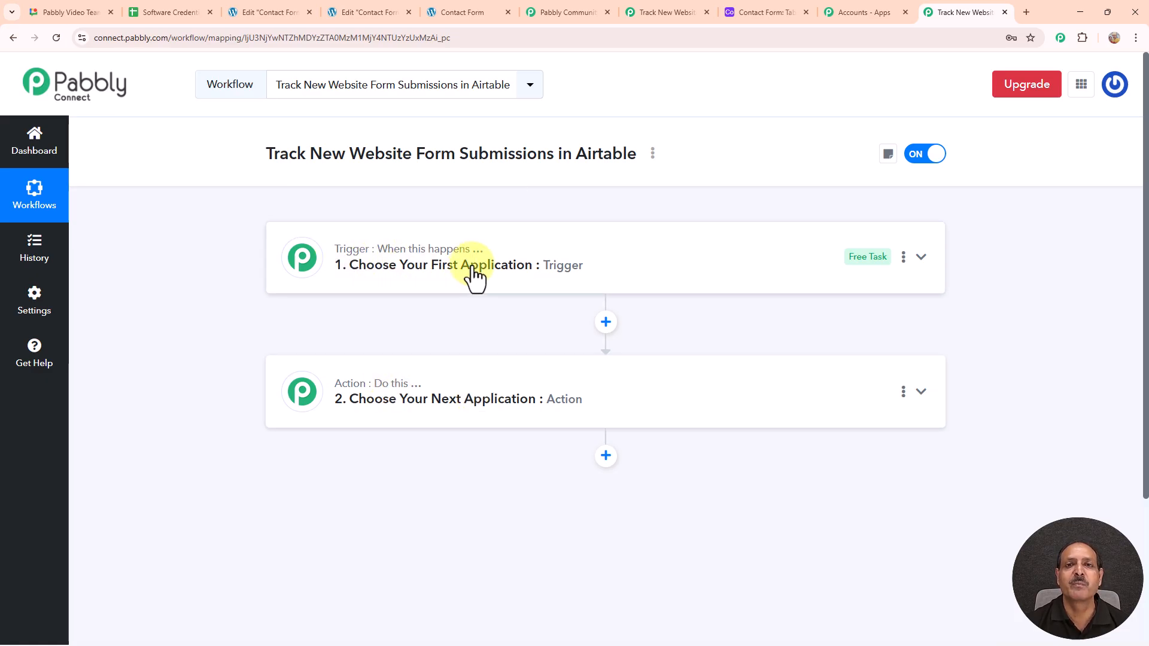
Step: Inspect the new workflow's empty trigger and action steps
{"action": "mouse_move", "coordinate": [379, 387]}
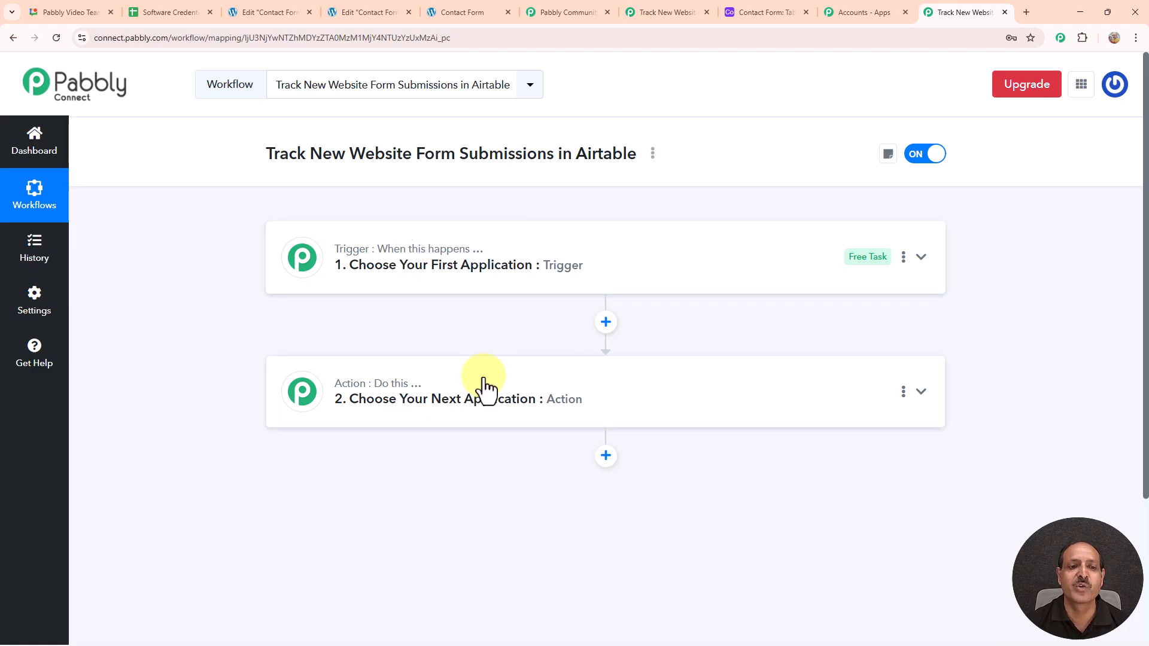
Step: Set the trigger app to Elementor with the New Form Submission event
{"action": "mouse_move", "coordinate": [396, 268]}
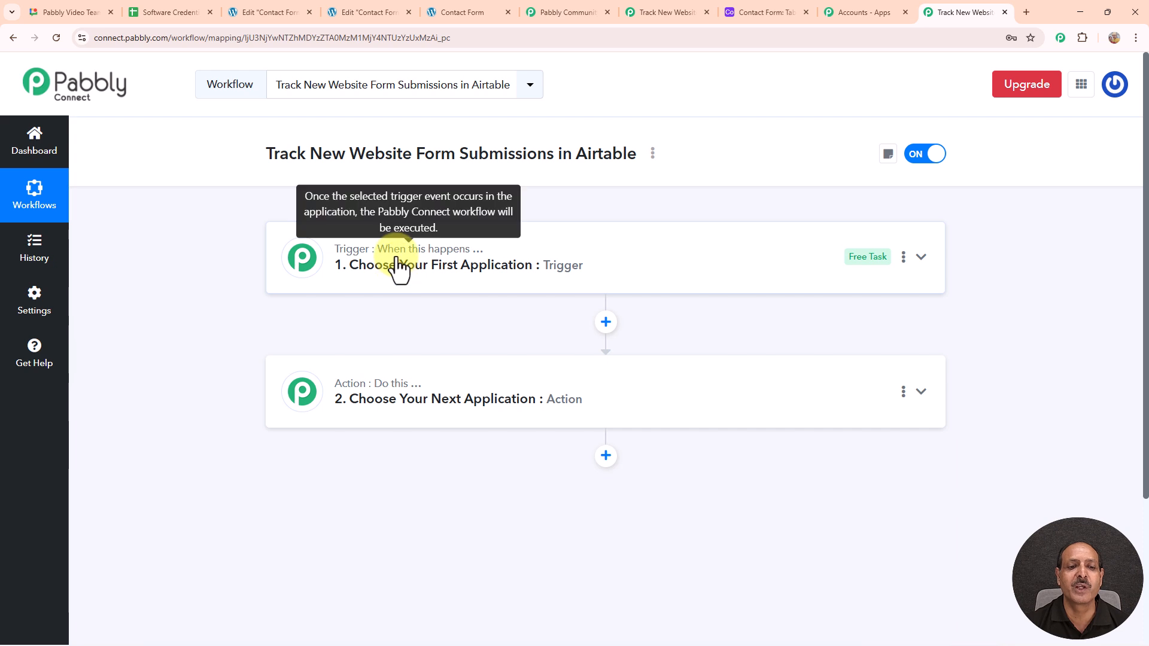
{"action": "left_click", "coordinate": [396, 267]}
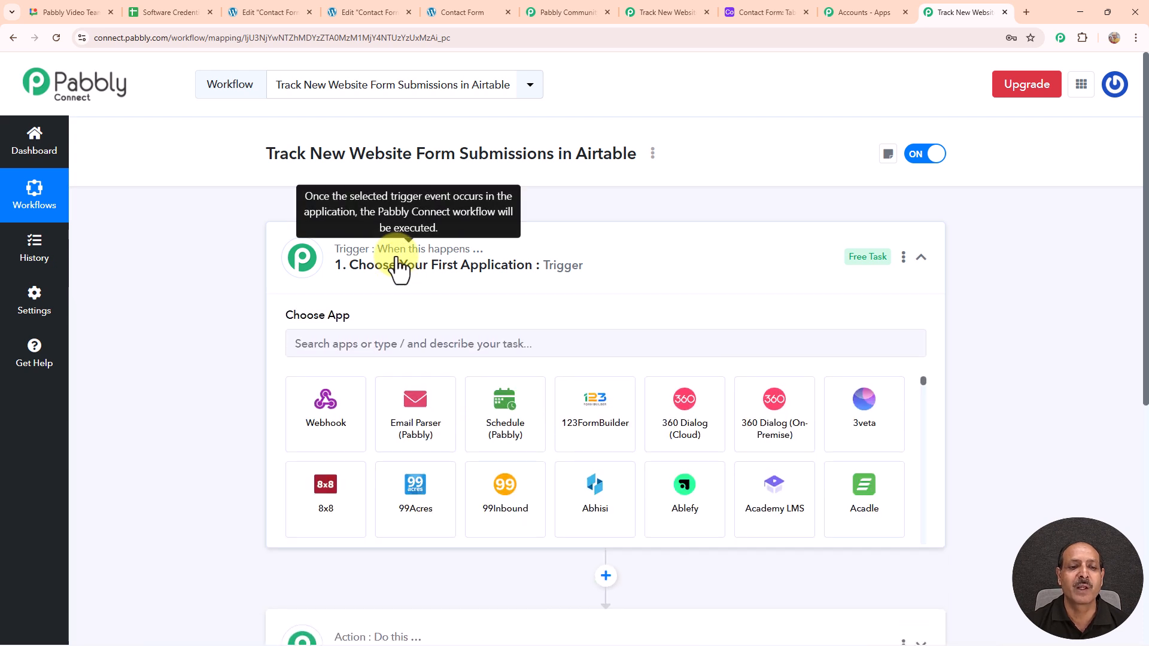
{"action": "left_click", "coordinate": [406, 344]}
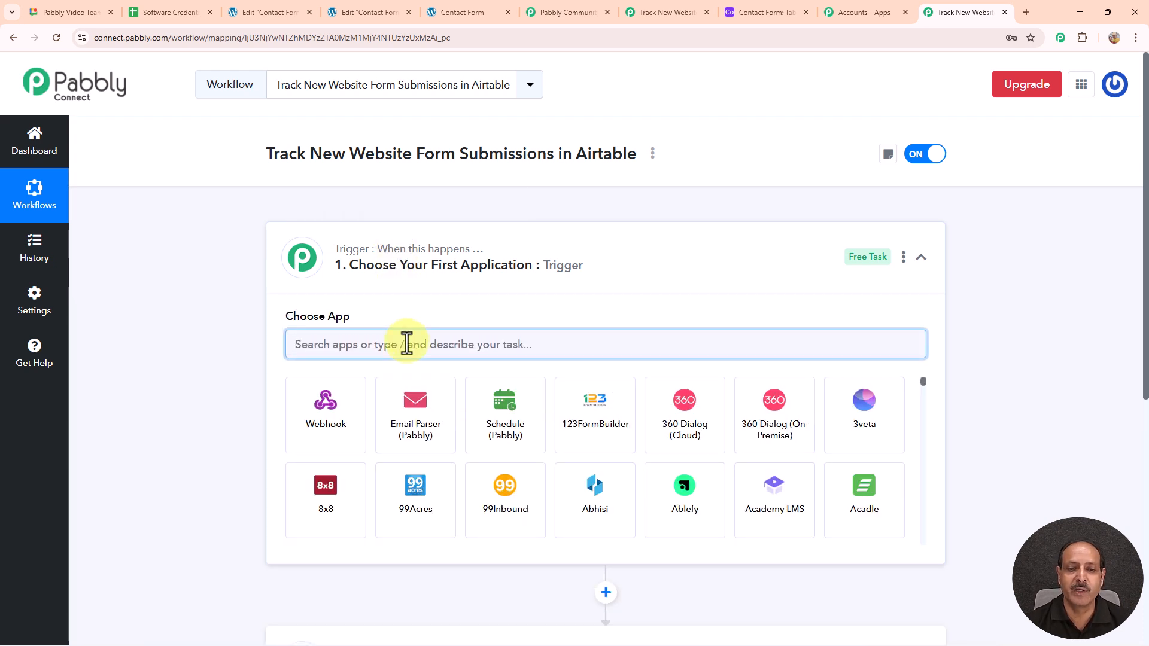
{"action": "type", "text": "elementor"}
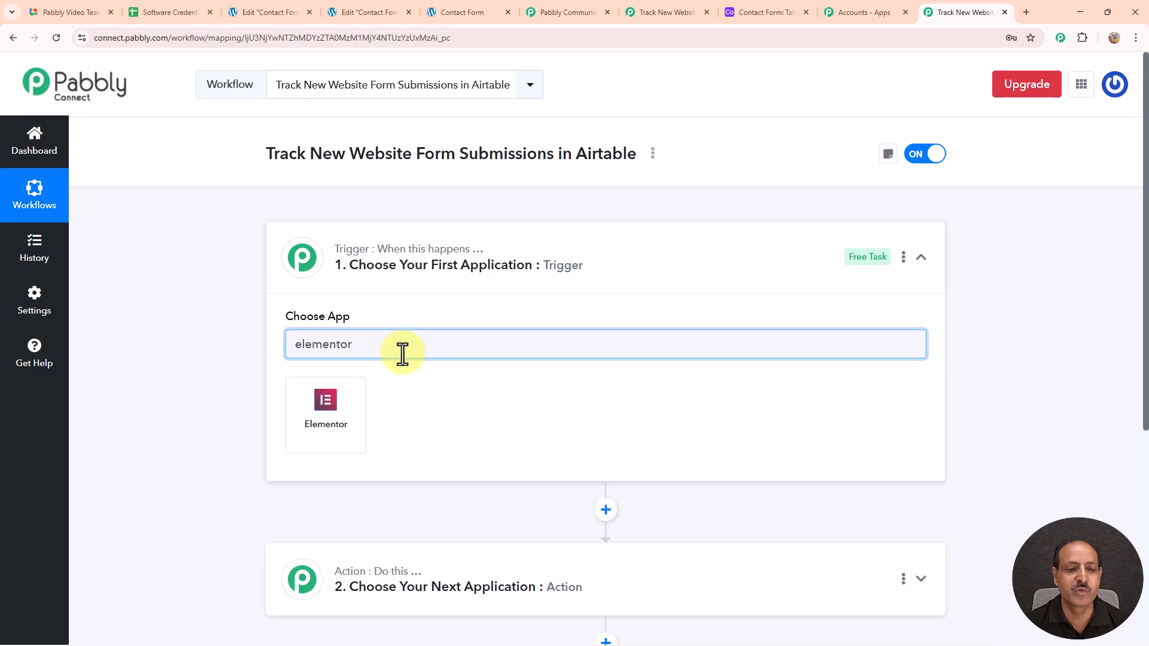
{"action": "left_click", "coordinate": [333, 434]}
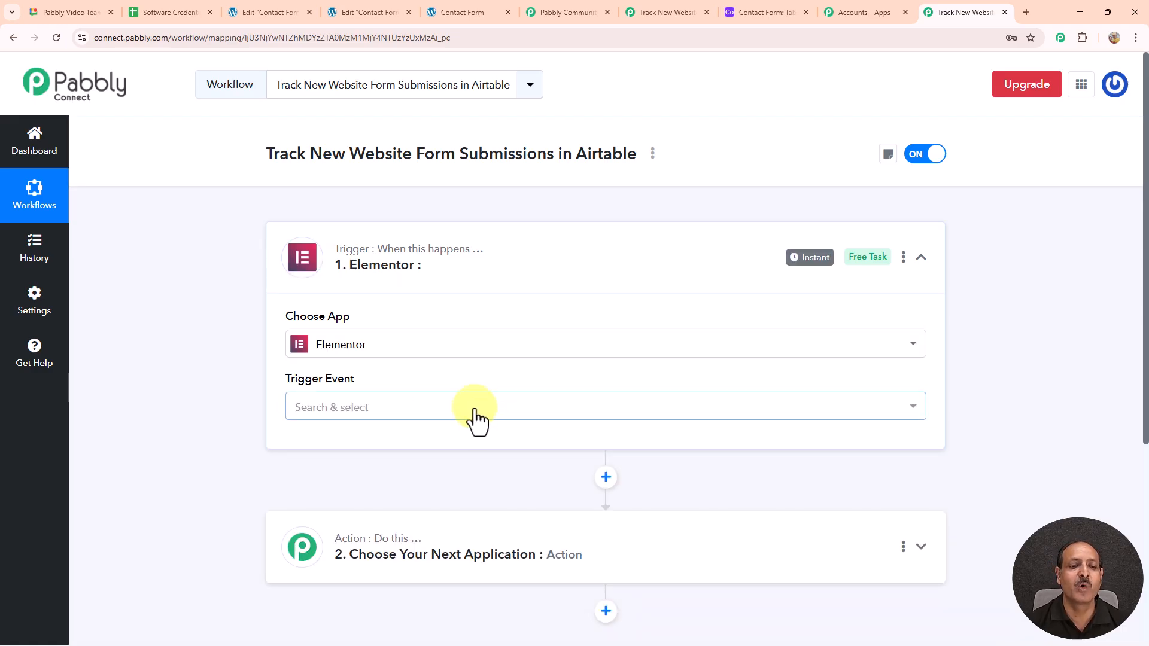
{"action": "left_click", "coordinate": [476, 413]}
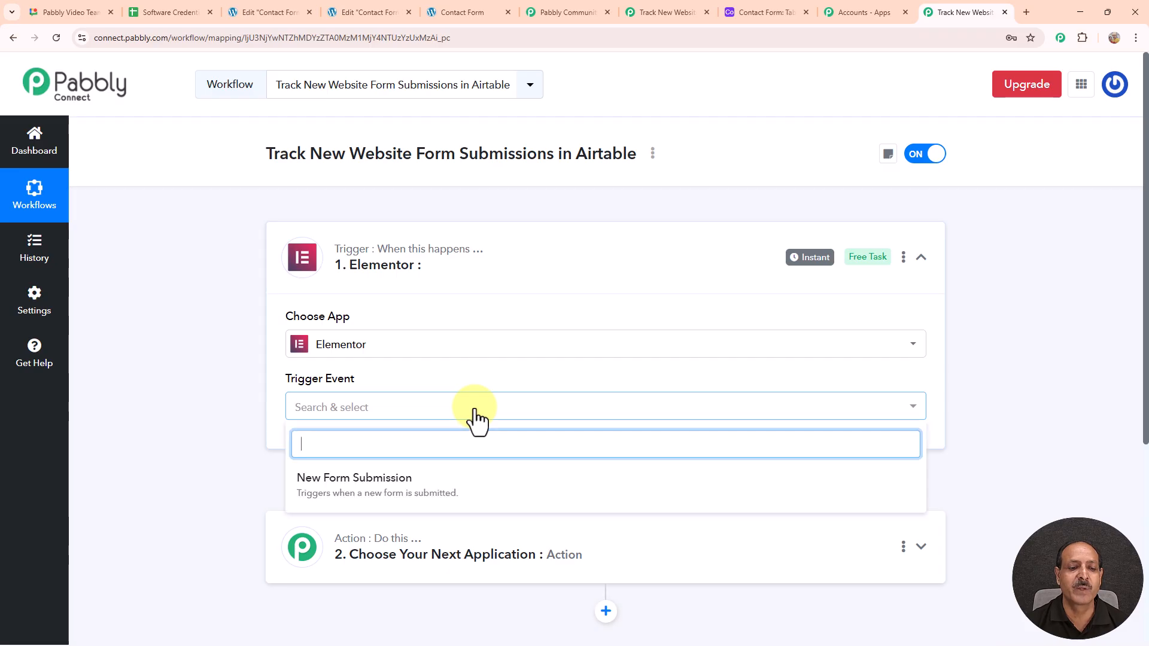
{"action": "left_click", "coordinate": [395, 479]}
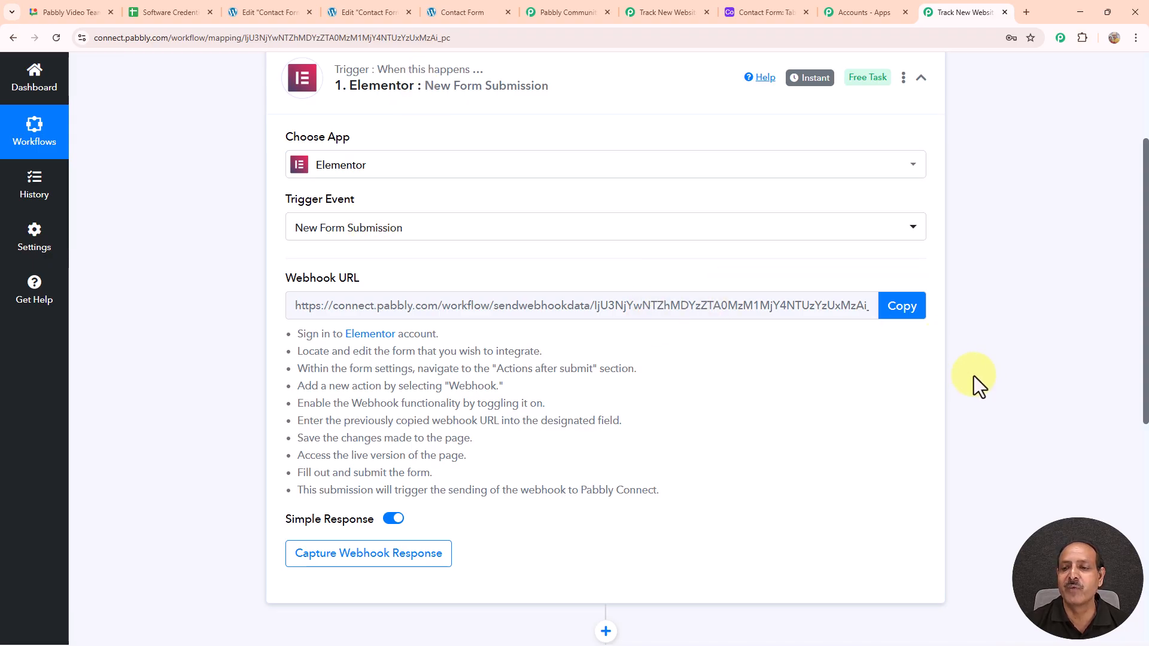
Step: Copy the trigger's webhook URL and return to the Contact Form page
{"action": "left_click", "coordinate": [904, 306]}
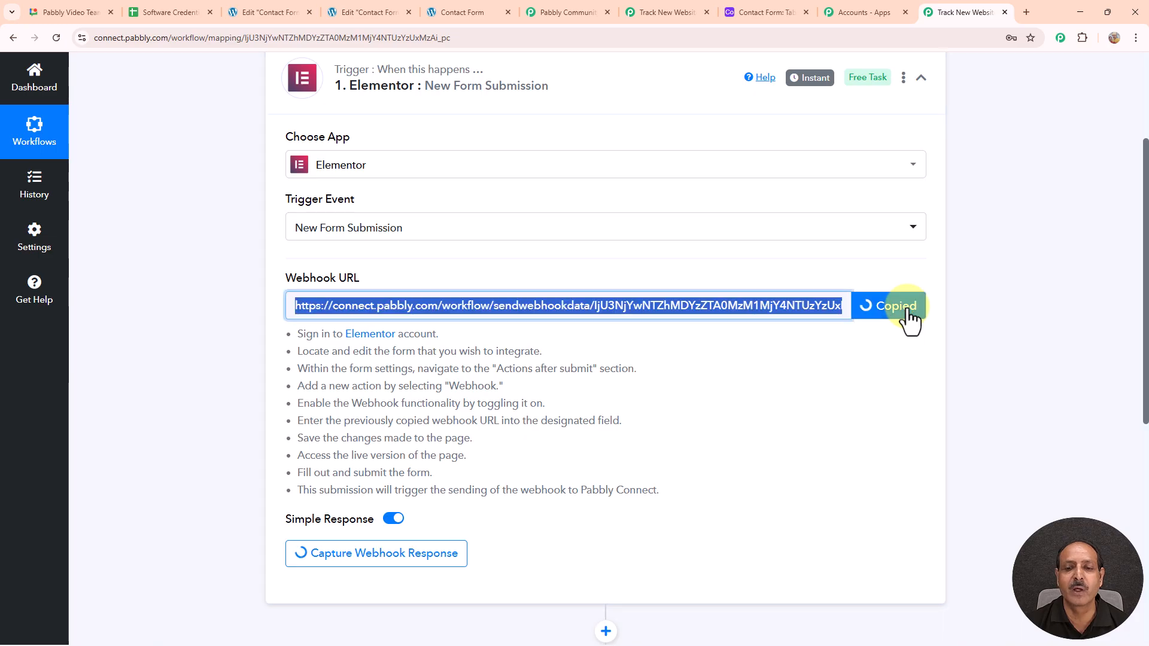
{"action": "left_click_drag", "start_coordinate": [282, 335], "coordinate": [550, 504]}
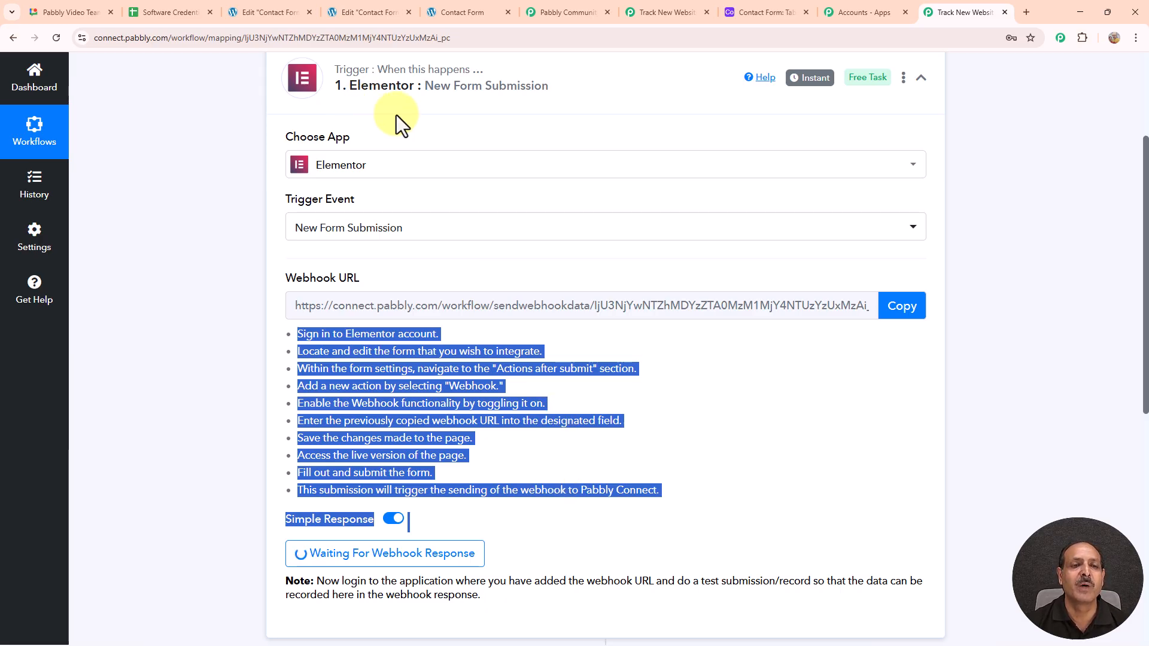
{"action": "left_click", "coordinate": [460, 12]}
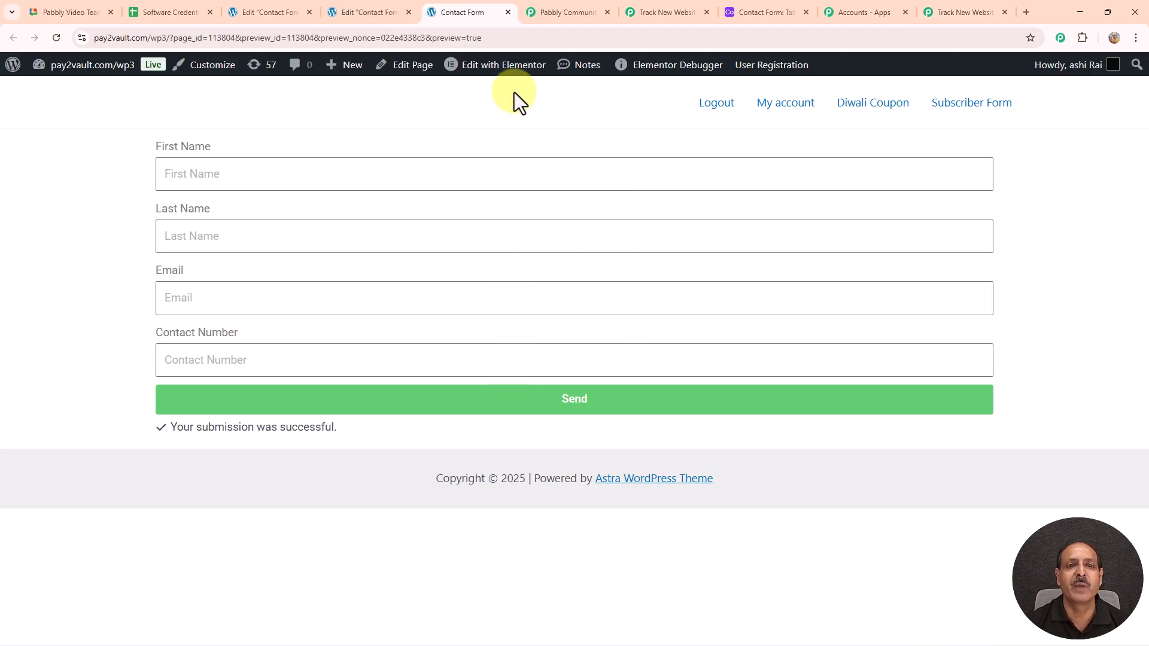
Step: Open the contact page in Elementor and show the form's Webhook settings
{"action": "mouse_move", "coordinate": [509, 74]}
{"action": "left_click", "coordinate": [513, 66]}
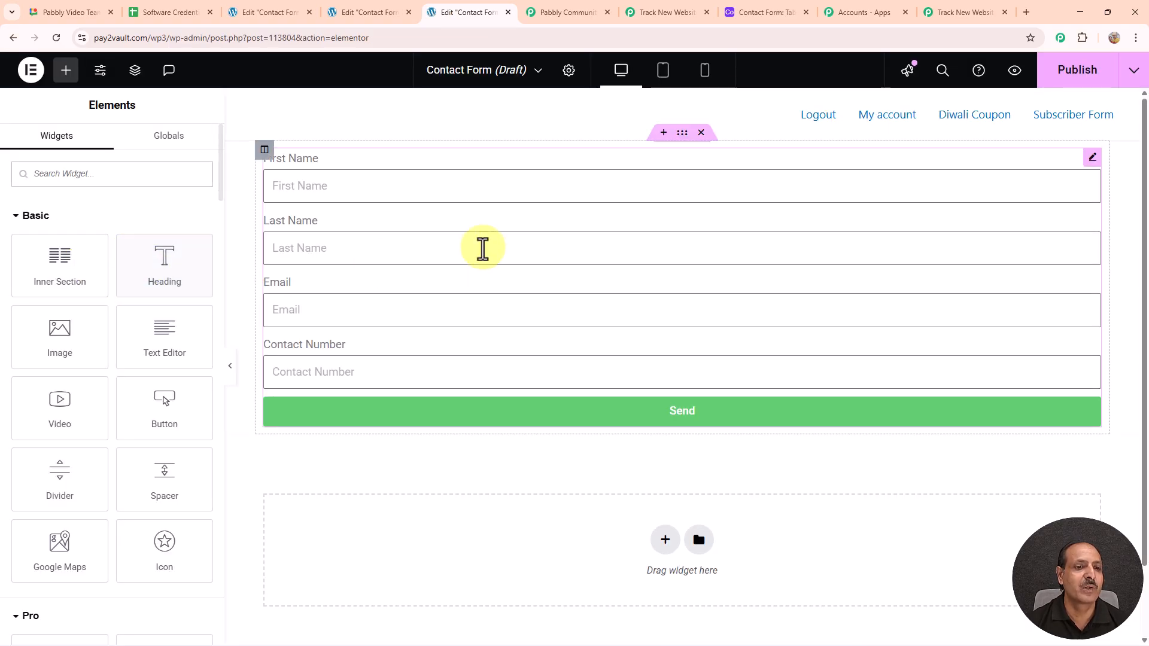
{"action": "left_click", "coordinate": [366, 187]}
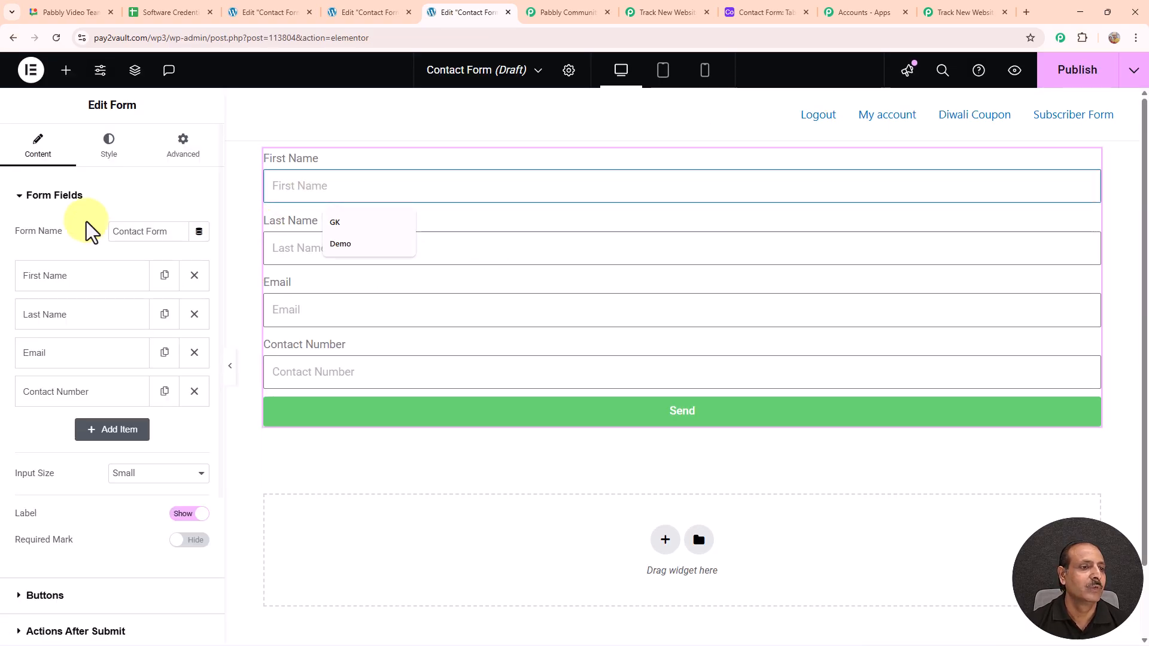
{"action": "left_click", "coordinate": [20, 196]}
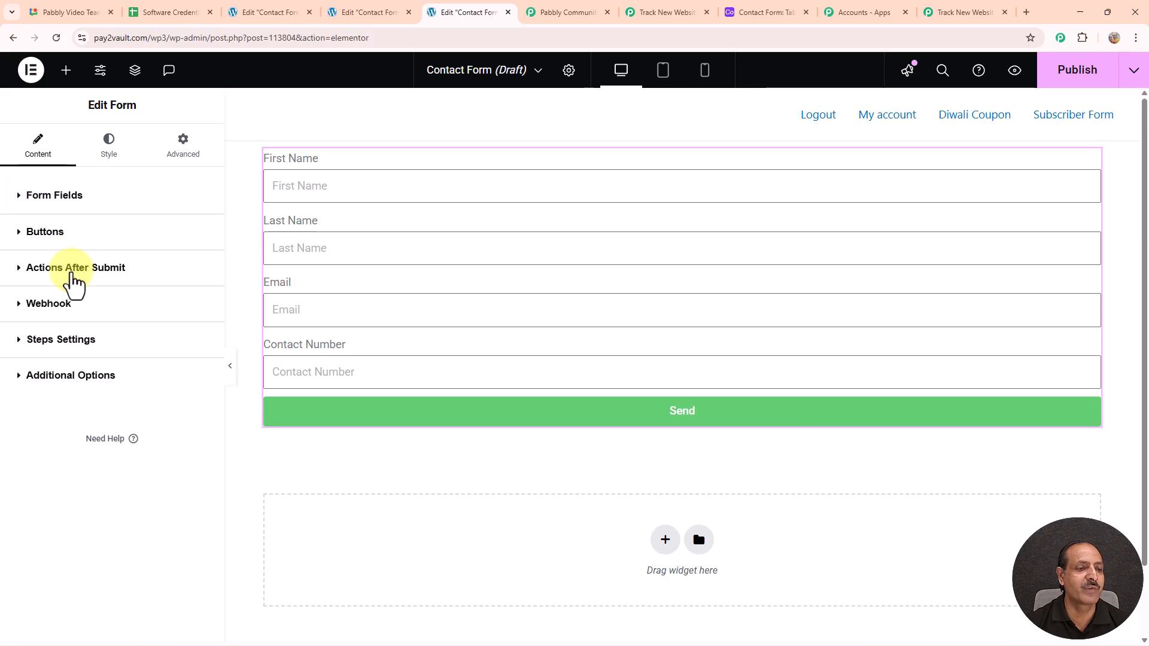
{"action": "left_click", "coordinate": [73, 275]}
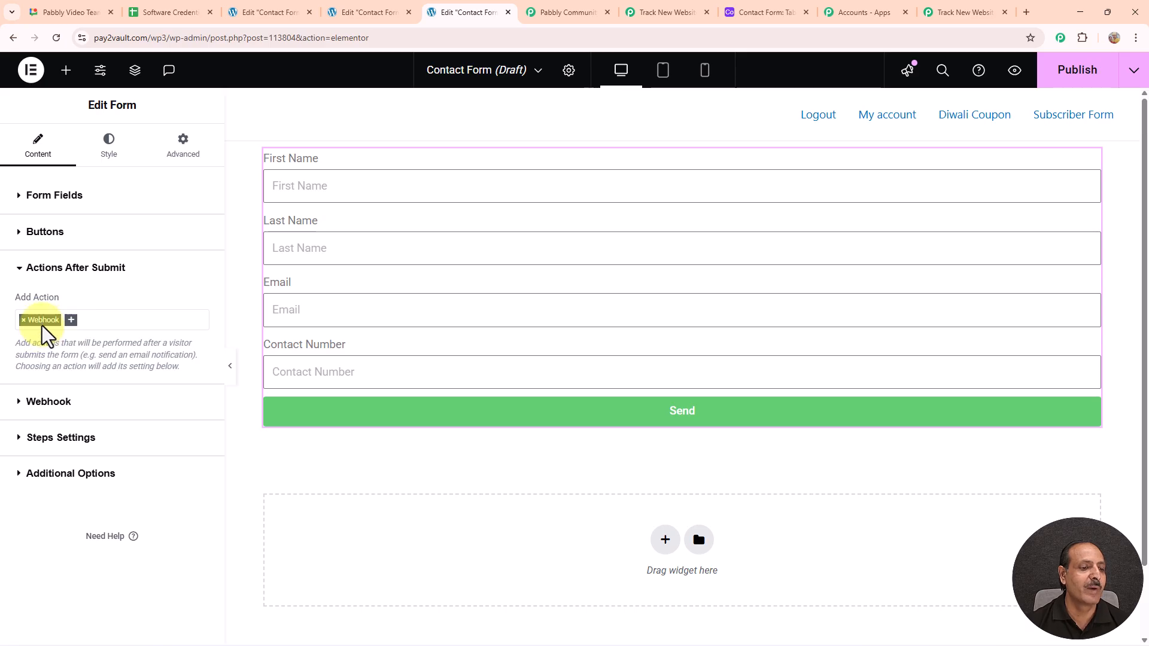
{"action": "left_click", "coordinate": [49, 402]}
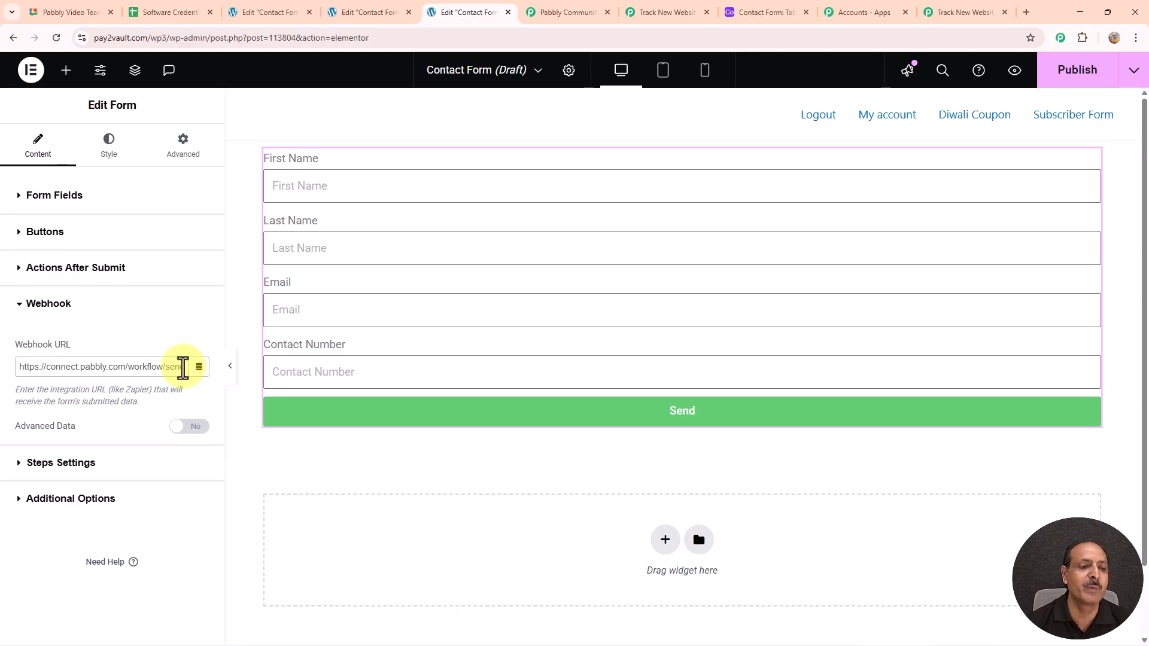
Step: Replace the form's old webhook URL with the copied Pabbly webhook URL
{"action": "key", "text": "BackSpace"}
{"action": "key", "text": "BackSpace"}
{"action": "key", "text": "BackSpace"}
{"action": "key", "text": "BackSpace"}
{"action": "key", "text": "BackSpace"}
{"action": "key", "text": "BackSpace"}
{"action": "key", "text": "BackSpace"}
{"action": "key", "text": "BackSpace"}
{"action": "key", "text": "BackSpace"}
{"action": "key", "text": "BackSpace"}
{"action": "key", "text": "BackSpace"}
{"action": "key", "text": "BackSpace"}
{"action": "key", "text": "BackSpace"}
{"action": "key", "text": "BackSpace"}
{"action": "key", "text": "BackSpace"}
{"action": "key", "text": "BackSpace"}
{"action": "key", "text": "BackSpace"}
{"action": "key", "text": "BackSpace"}
{"action": "key", "text": "BackSpace"}
{"action": "key", "text": "BackSpace"}
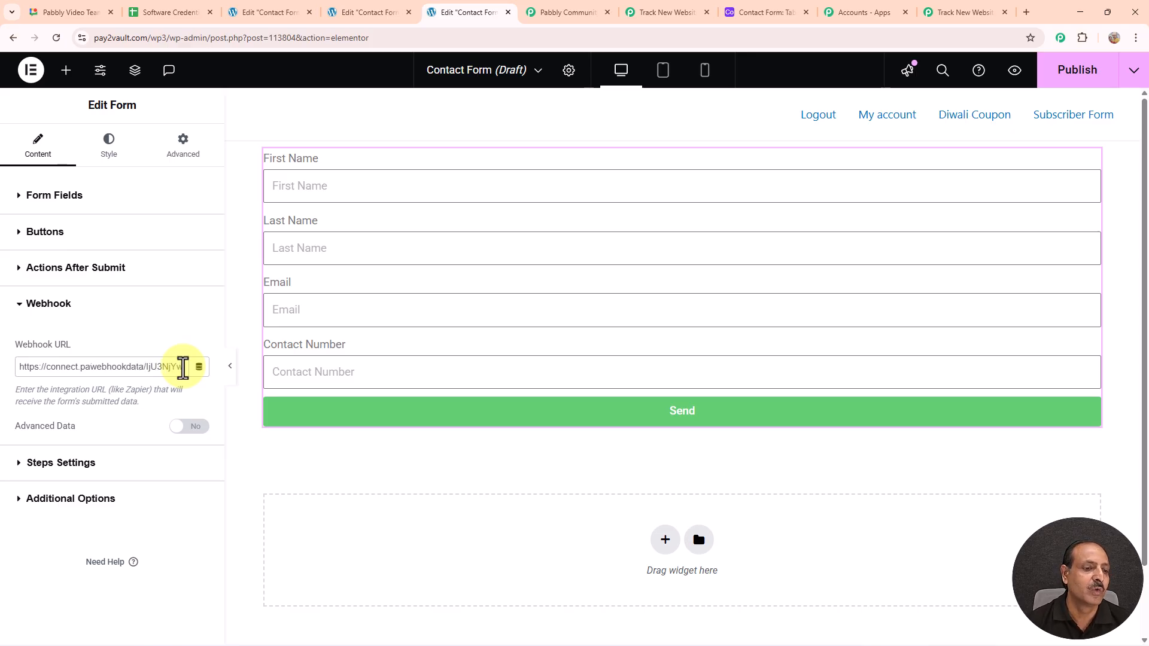
{"action": "key", "text": "BackSpace"}
{"action": "key", "text": "BackSpace"}
{"action": "key", "text": "BackSpace"}
{"action": "key", "text": "BackSpace"}
{"action": "key", "text": "BackSpace"}
{"action": "key", "text": "BackSpace"}
{"action": "key", "text": "BackSpace"}
{"action": "key", "text": "BackSpace"}
{"action": "key", "text": "BackSpace"}
{"action": "key", "text": "BackSpace"}
{"action": "key", "text": "BackSpace"}
{"action": "key", "text": "BackSpace"}
{"action": "key", "text": "BackSpace"}
{"action": "key", "text": "BackSpace"}
{"action": "key", "text": "BackSpace"}
{"action": "key", "text": "BackSpace"}
{"action": "key", "text": "BackSpace"}
{"action": "key", "text": "BackSpace"}
{"action": "key", "text": "BackSpace"}
{"action": "key", "text": "BackSpace"}
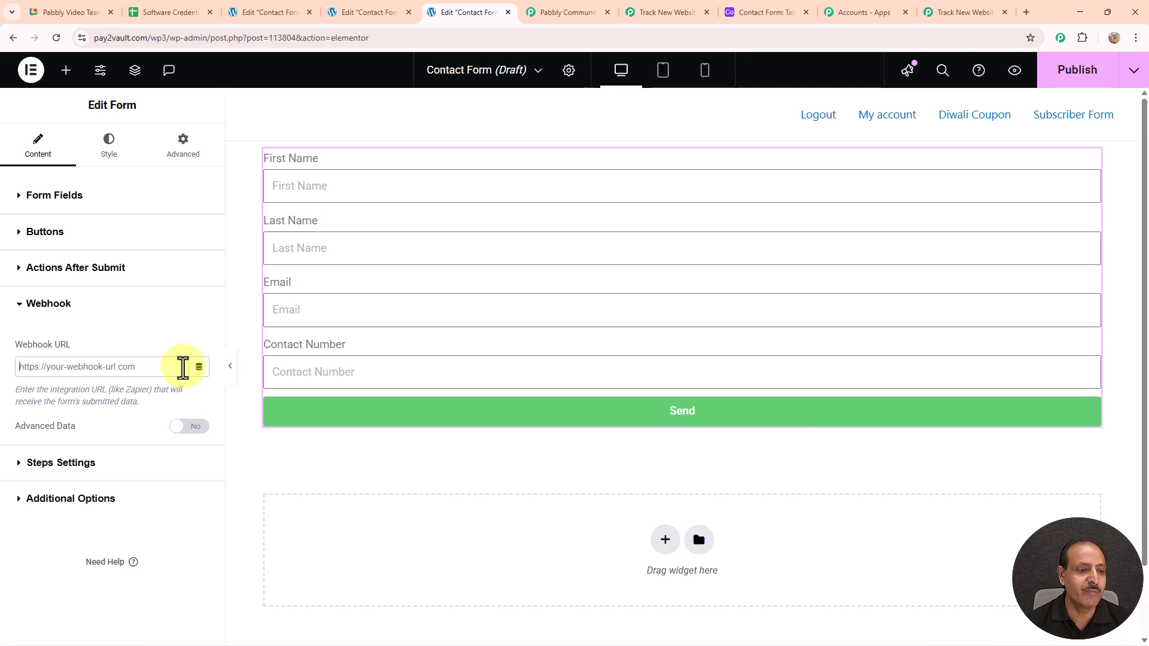
{"action": "key", "text": "ctrl+v"}
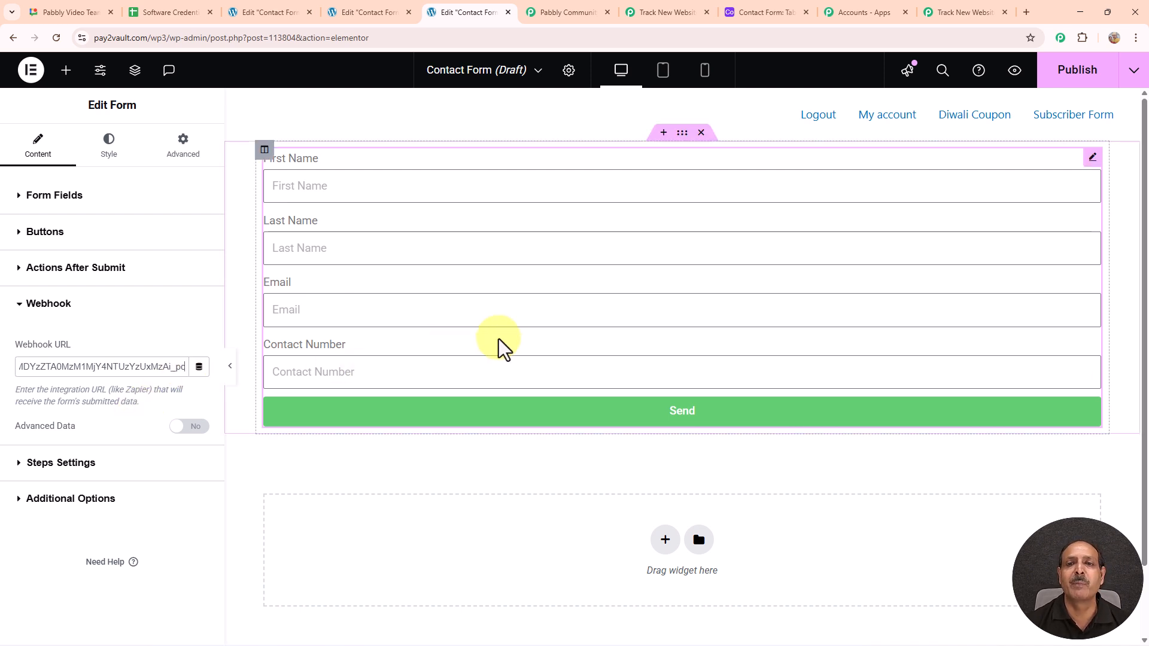
{"action": "left_click", "coordinate": [965, 12]}
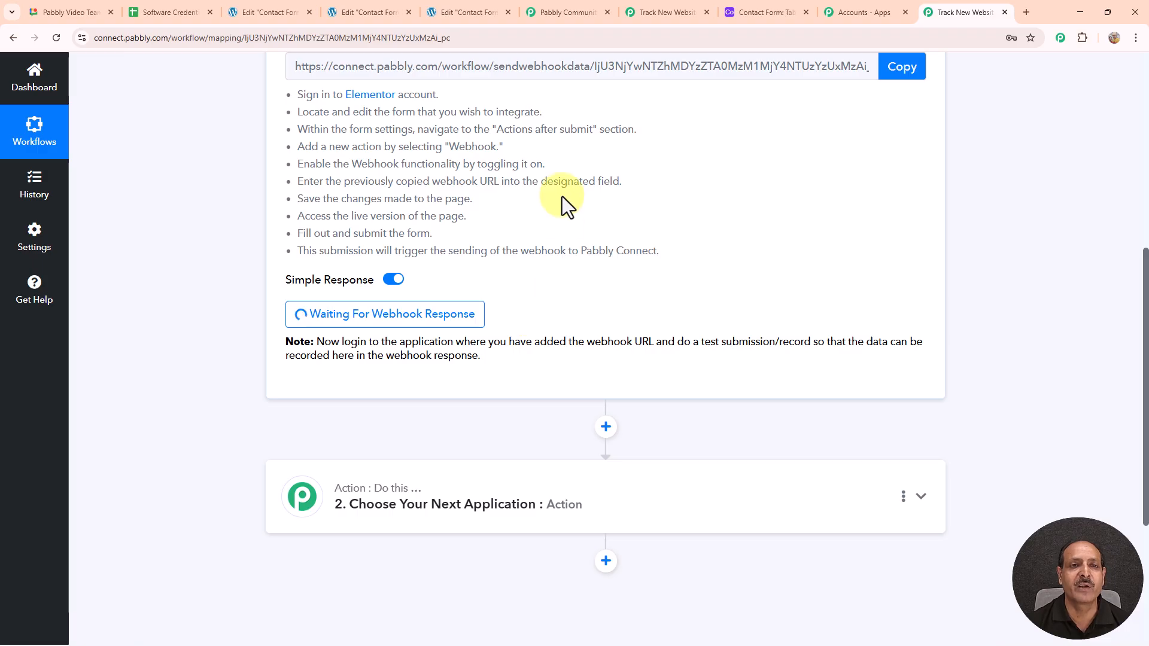
Step: Publish the contact form page and open its live preview
{"action": "left_click", "coordinate": [482, 11]}
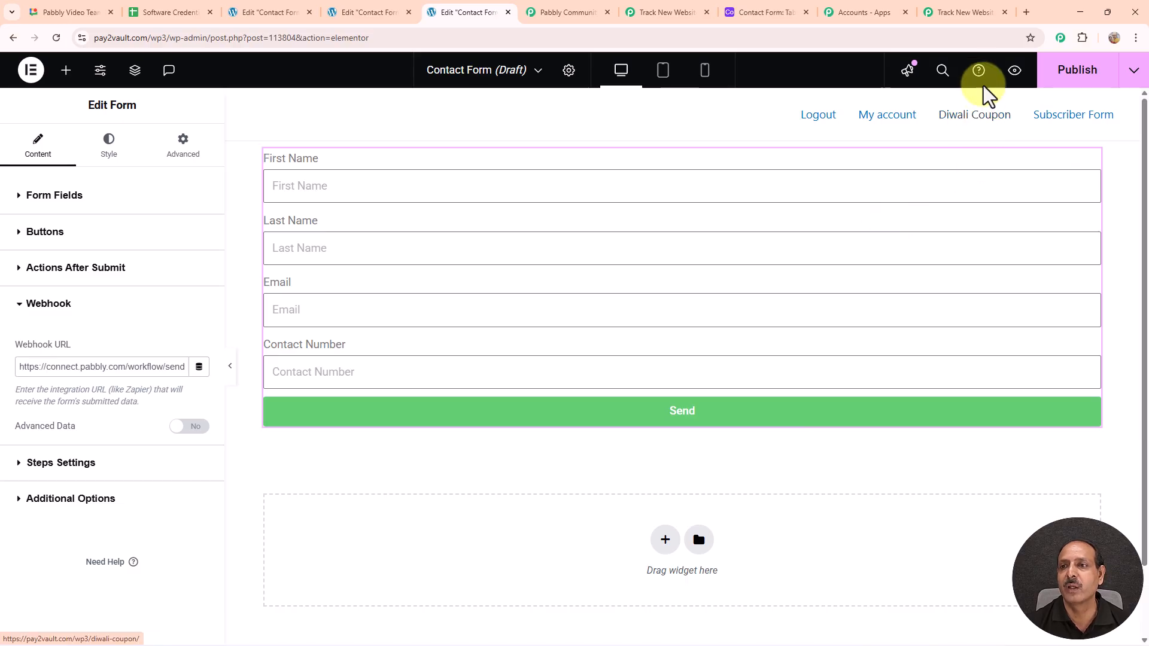
{"action": "left_click", "coordinate": [1081, 74]}
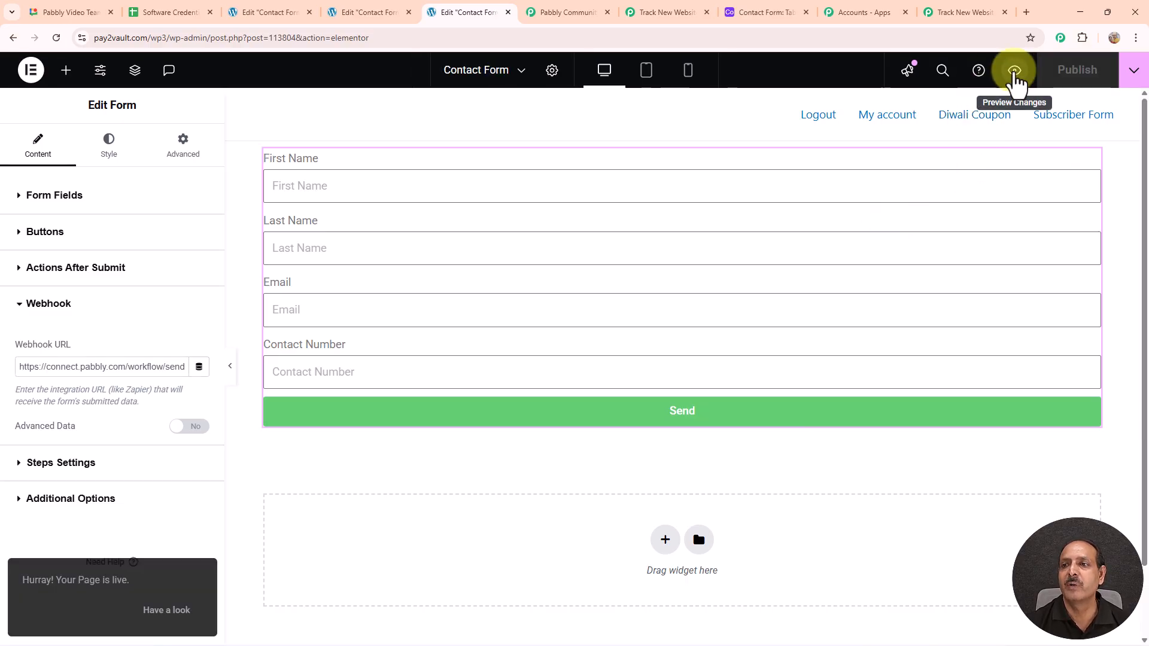
{"action": "left_click", "coordinate": [1014, 71]}
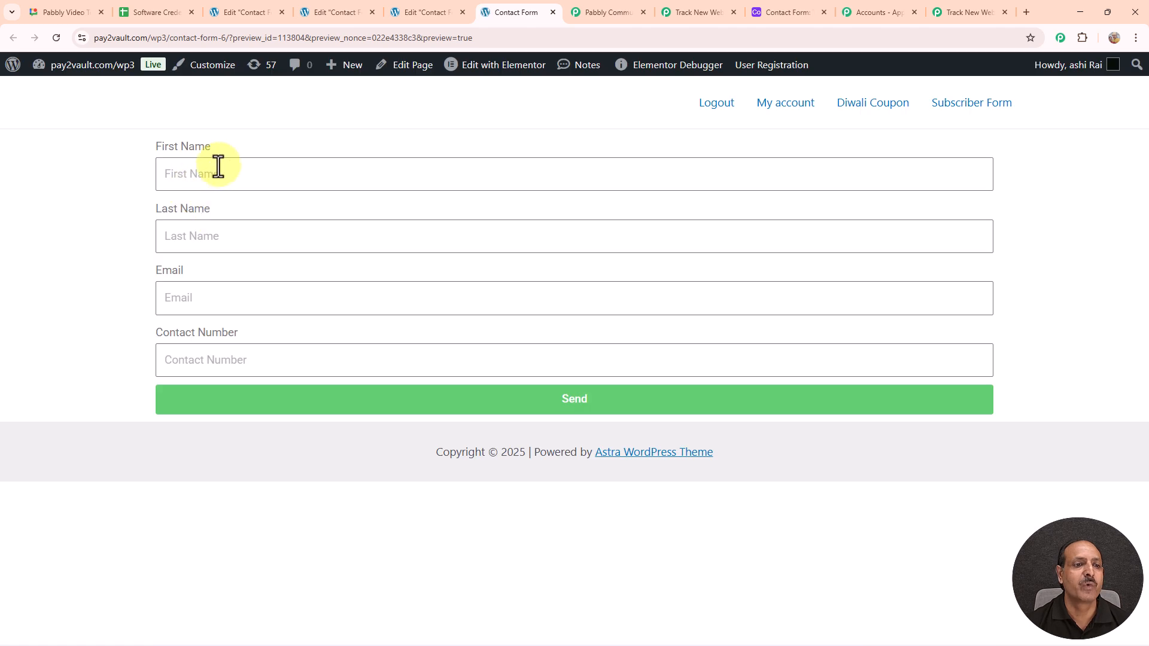
Step: Fill the live form with a test first name, last name User, e-mail and contact number, then send it
{"action": "left_click", "coordinate": [223, 172]}
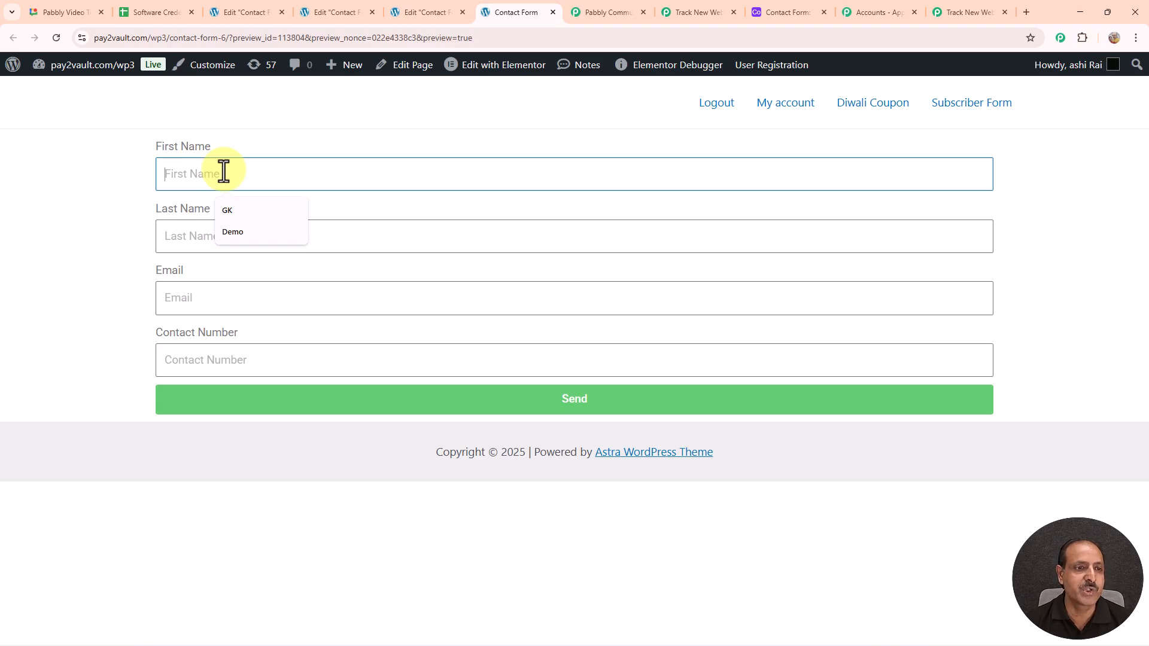
{"action": "type", "text": "Bes"}
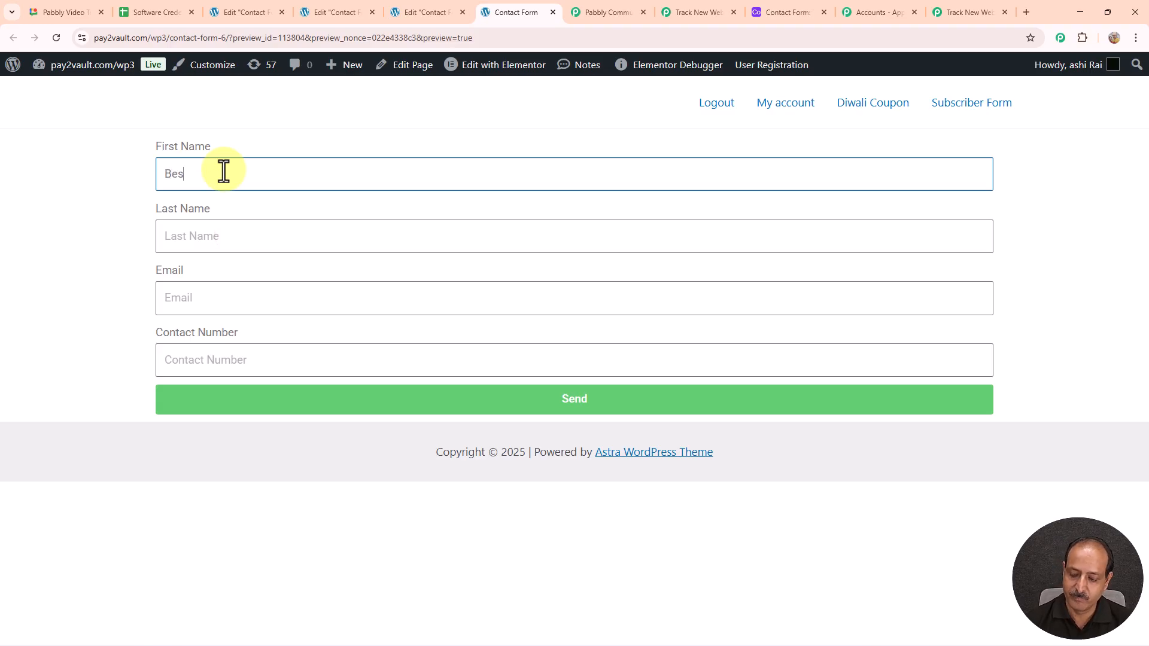
{"action": "type", "text": "t"}
{"action": "left_click", "coordinate": [223, 238]}
{"action": "left_click", "coordinate": [237, 293]}
{"action": "left_click", "coordinate": [245, 298]}
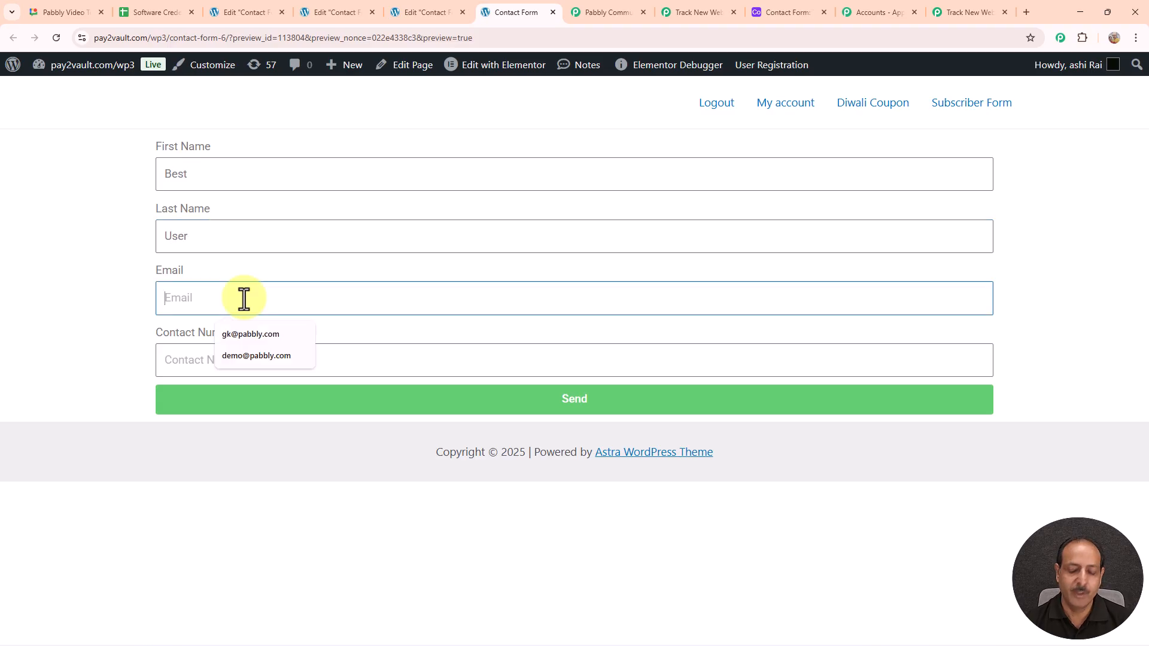
{"action": "left_click", "coordinate": [265, 358]}
{"action": "type", "text": "6546546540"}
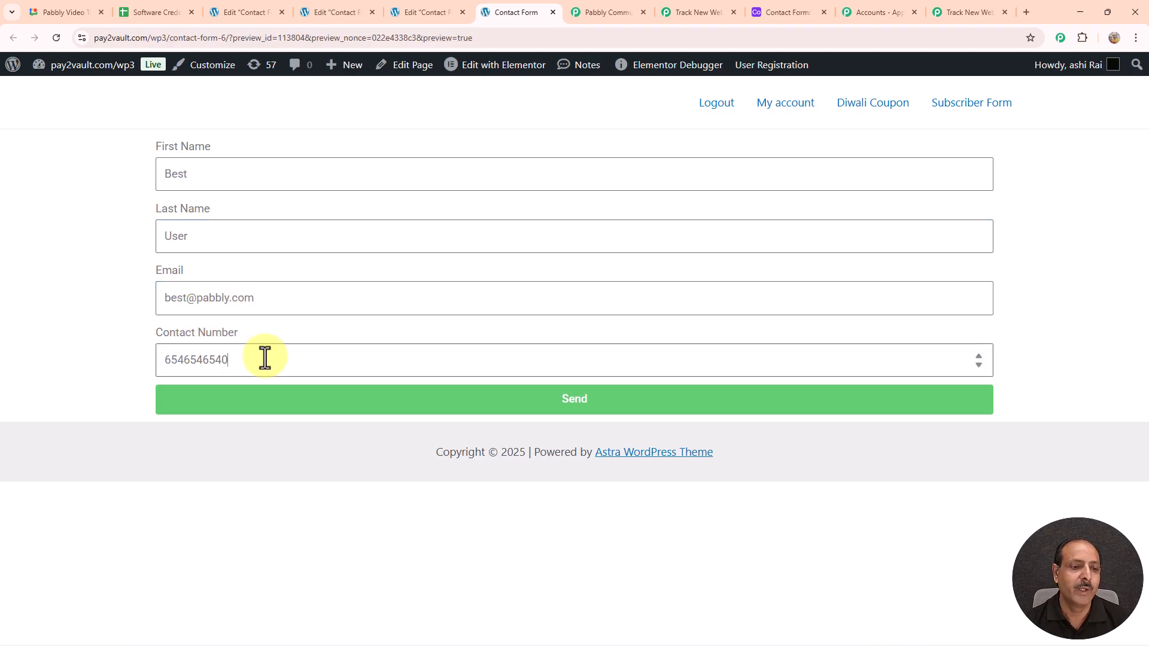
{"action": "left_click", "coordinate": [523, 402]}
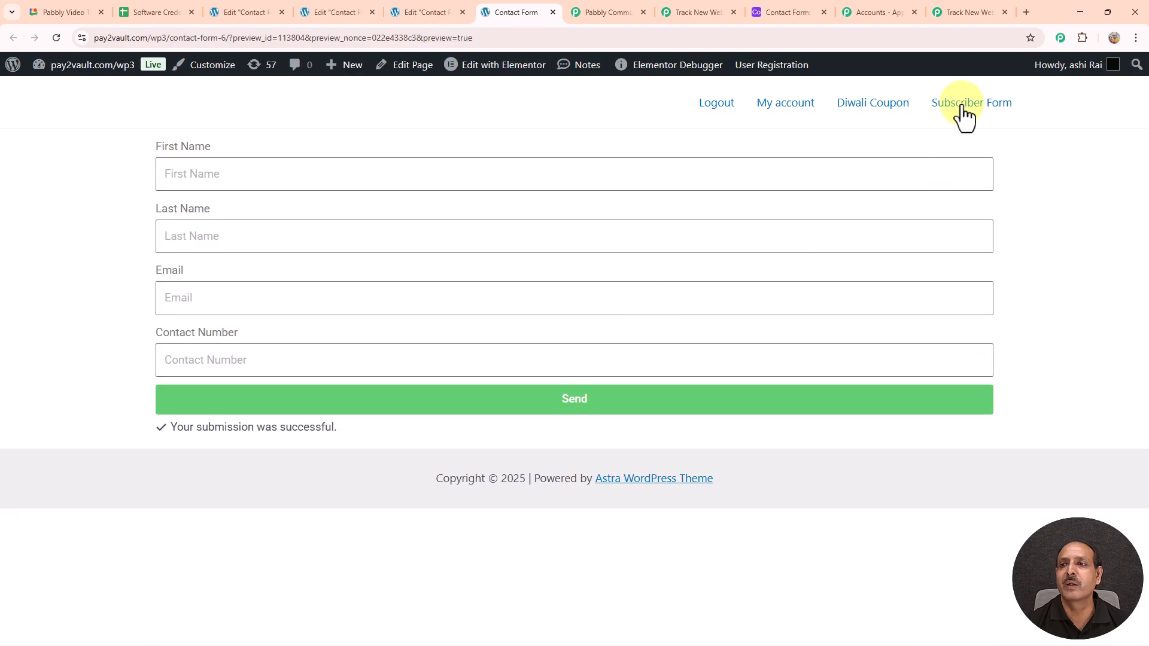
Step: Review Response A's captured form name, ID, names, e-mail and contact number in the trigger
{"action": "left_click", "coordinate": [967, 16]}
{"action": "scroll", "coordinate": [595, 351], "scroll_direction": "down", "scroll_amount": 4}
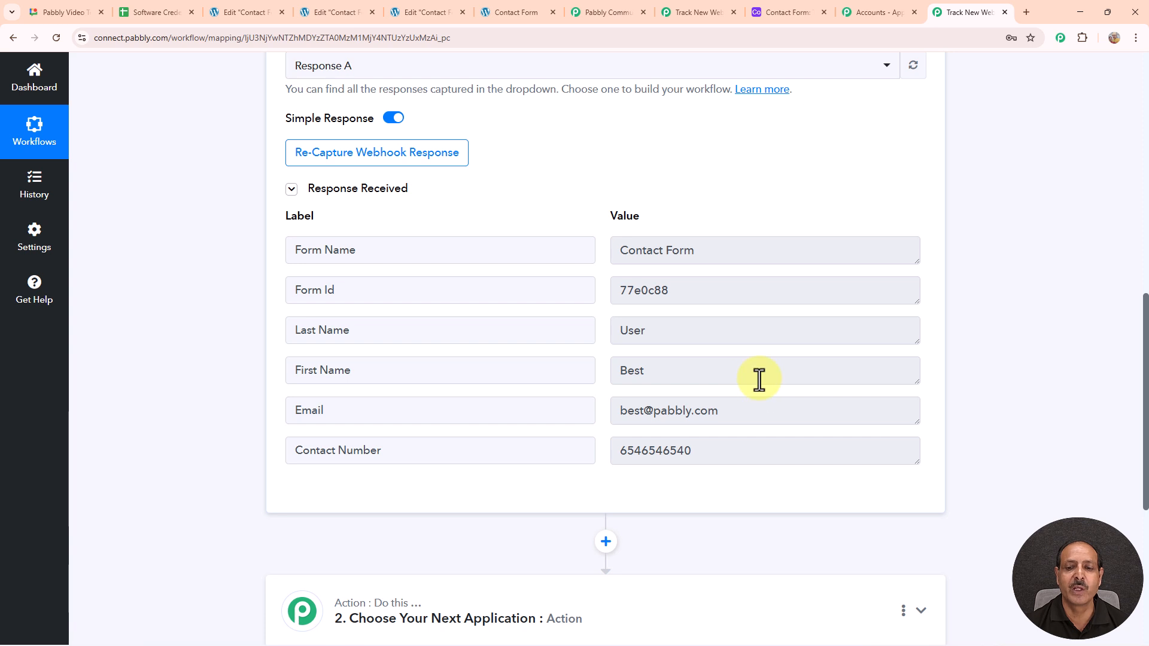
{"action": "scroll", "coordinate": [760, 380], "scroll_direction": "down", "scroll_amount": 2}
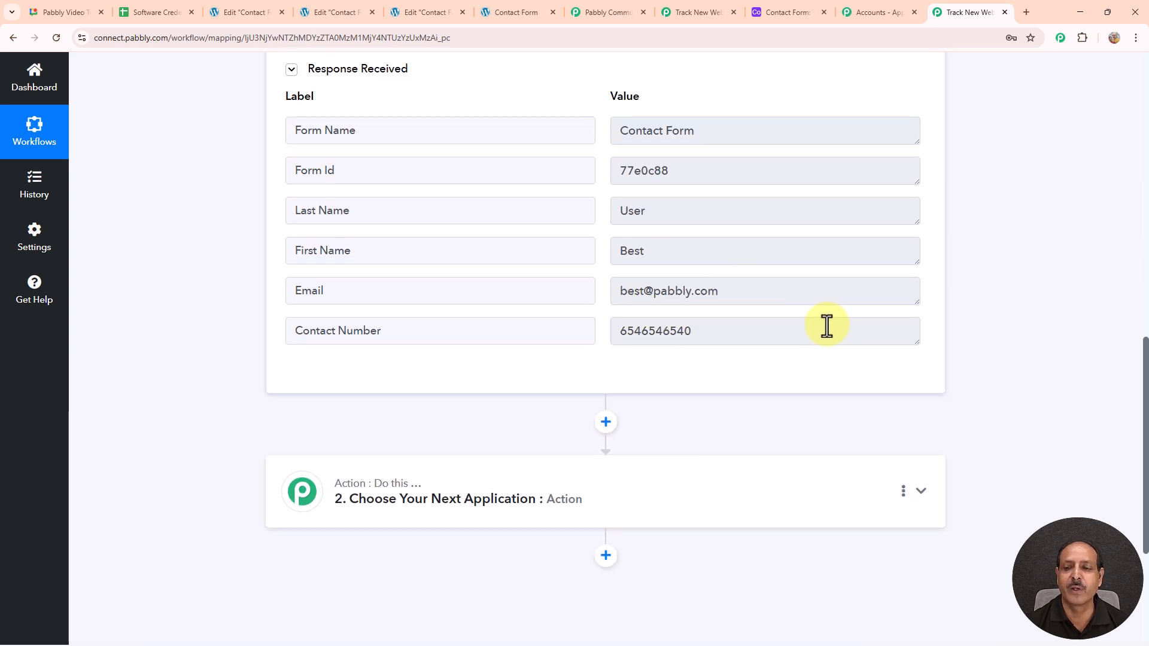
{"action": "scroll", "coordinate": [875, 318], "scroll_direction": "down", "scroll_amount": 1}
{"action": "scroll", "coordinate": [875, 318], "scroll_direction": "up", "scroll_amount": 5}
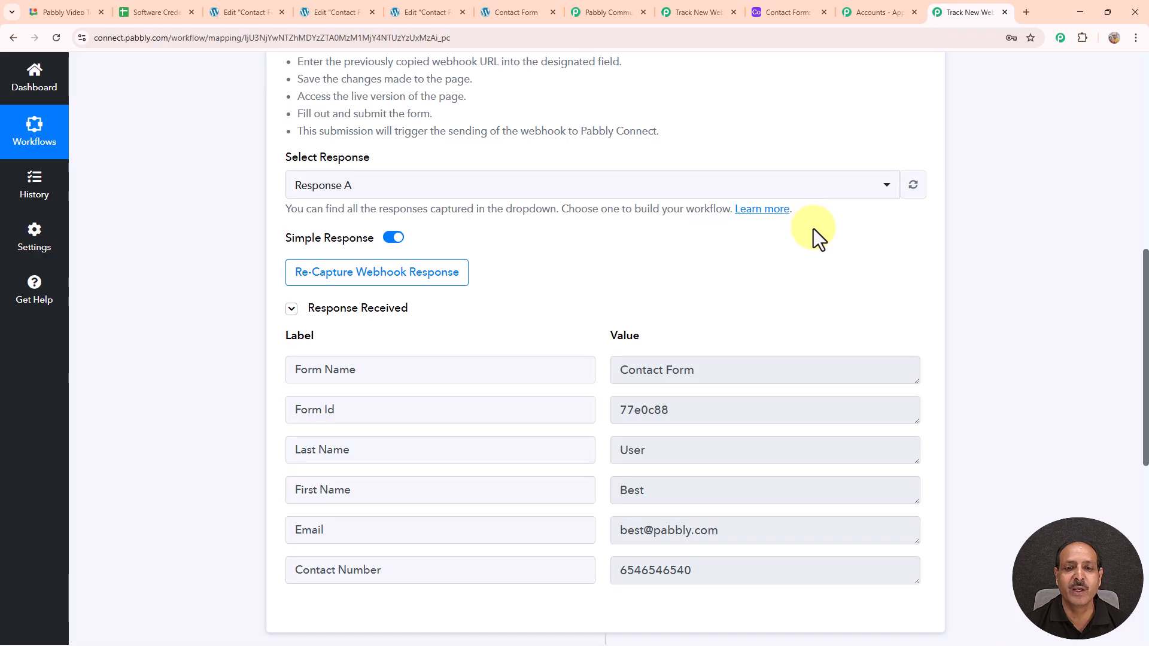
{"action": "scroll", "coordinate": [809, 235], "scroll_direction": "down", "scroll_amount": 8}
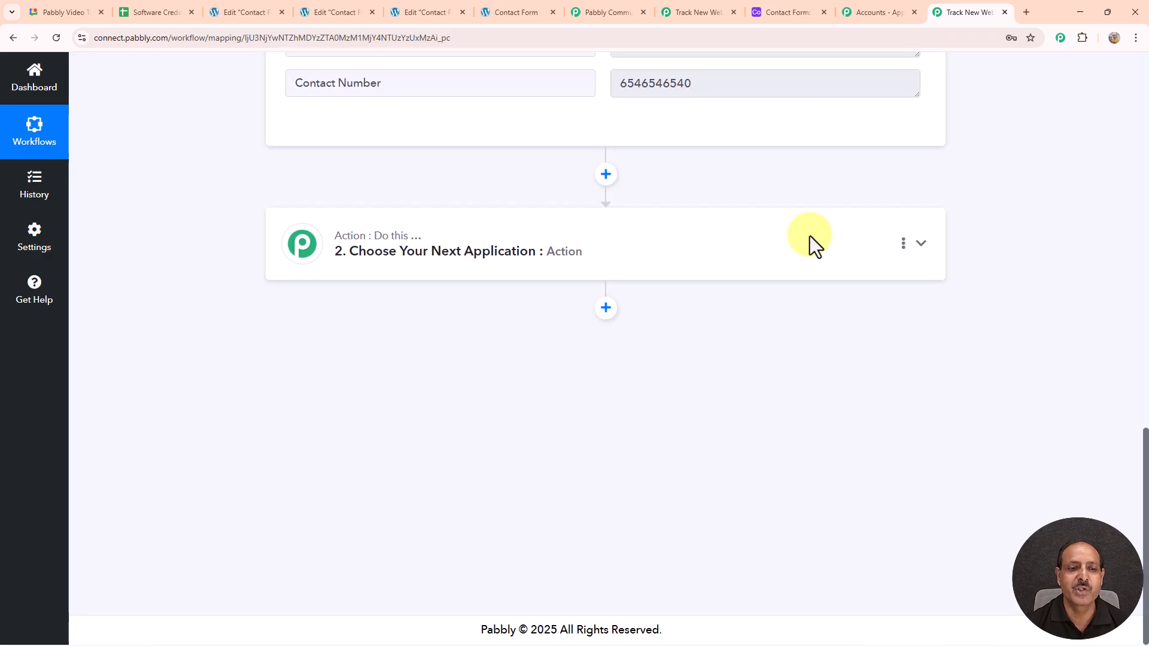
Step: Set the action step to the Airtable app with the Create Record event
{"action": "left_click", "coordinate": [390, 250]}
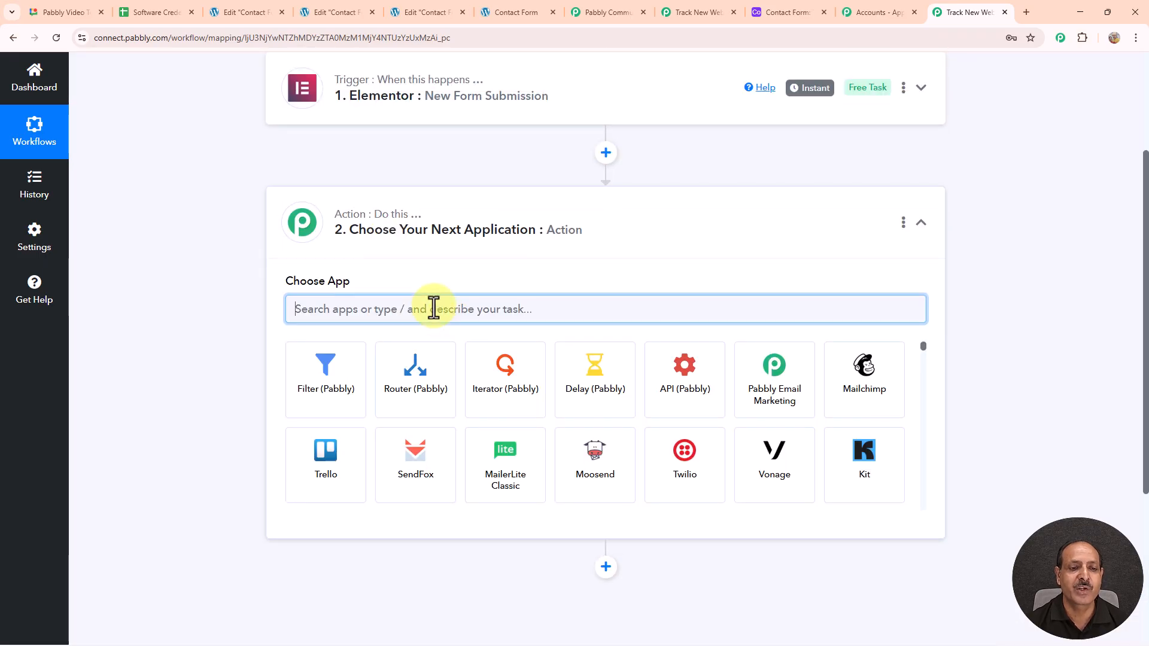
{"action": "type", "text": "airtab"}
{"action": "left_click", "coordinate": [339, 409]}
{"action": "left_click", "coordinate": [525, 388]}
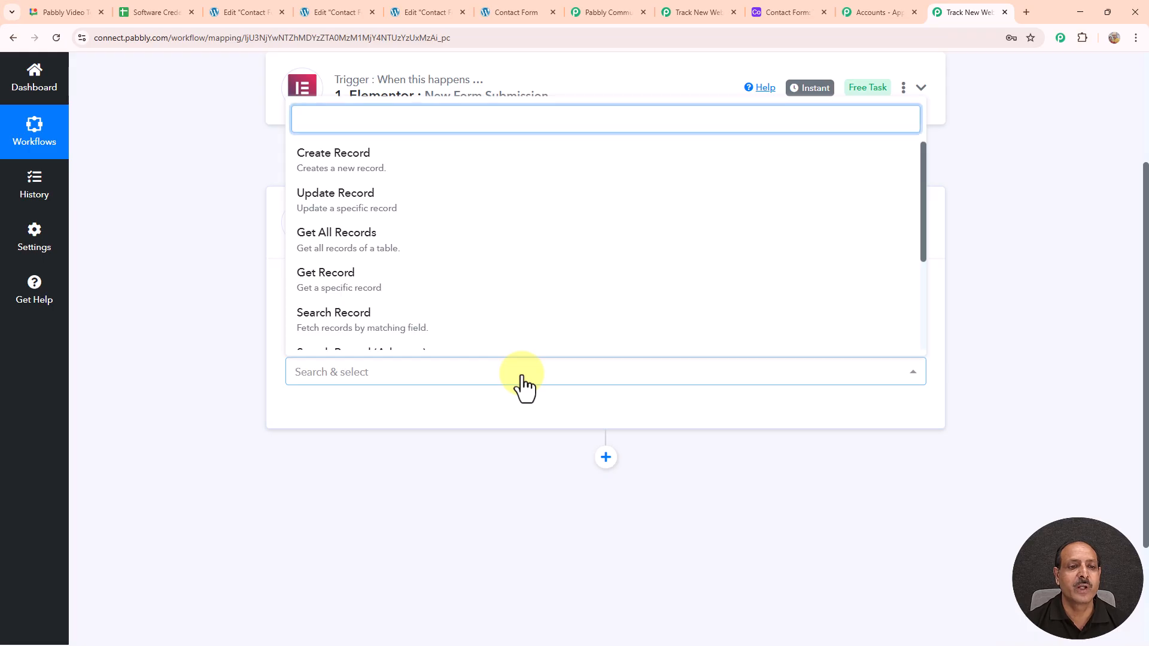
{"action": "left_click", "coordinate": [383, 162]}
Step: Connect the step to the existing Airtable connection and save it
{"action": "left_click", "coordinate": [338, 429]}
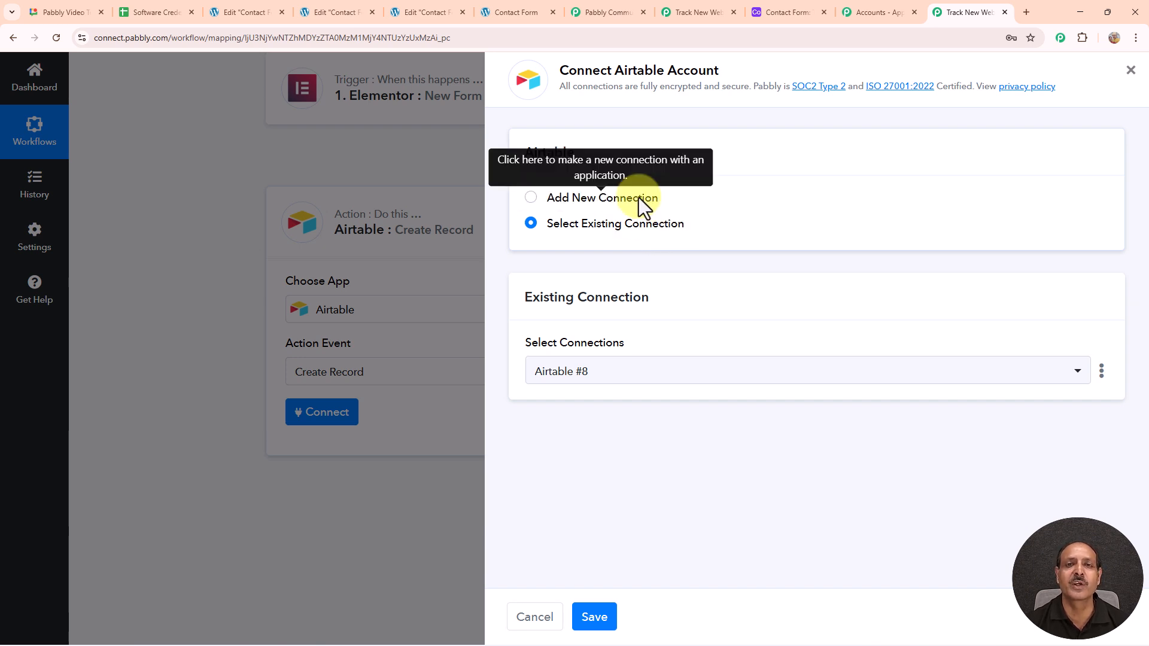
{"action": "left_click", "coordinate": [594, 228]}
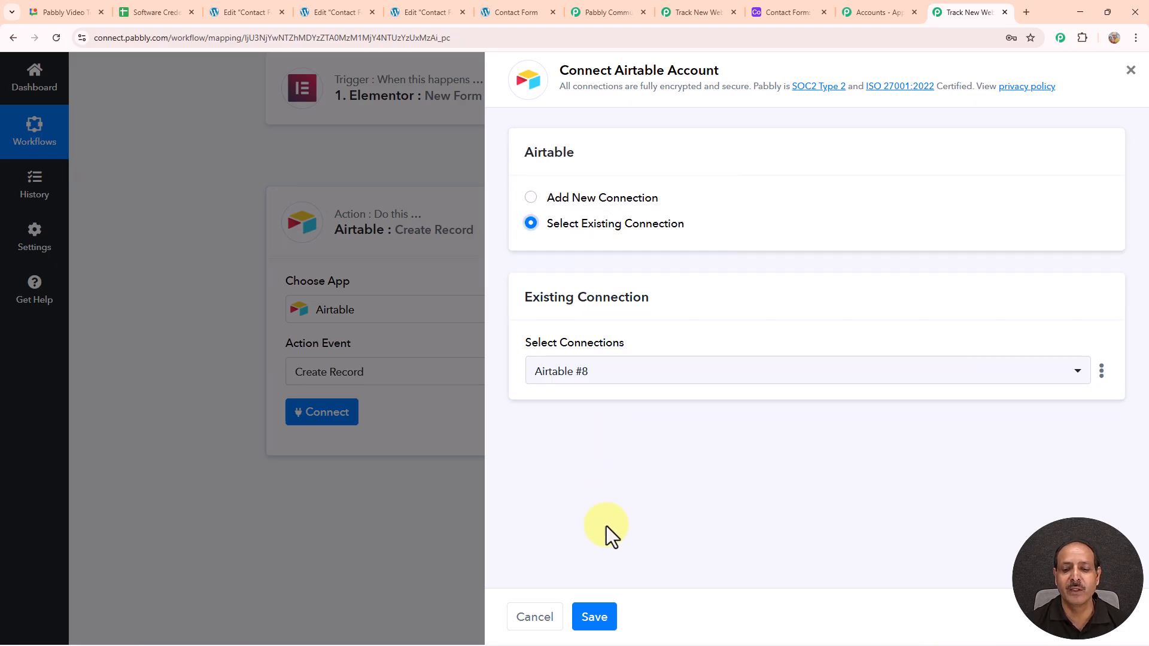
{"action": "left_click", "coordinate": [594, 617]}
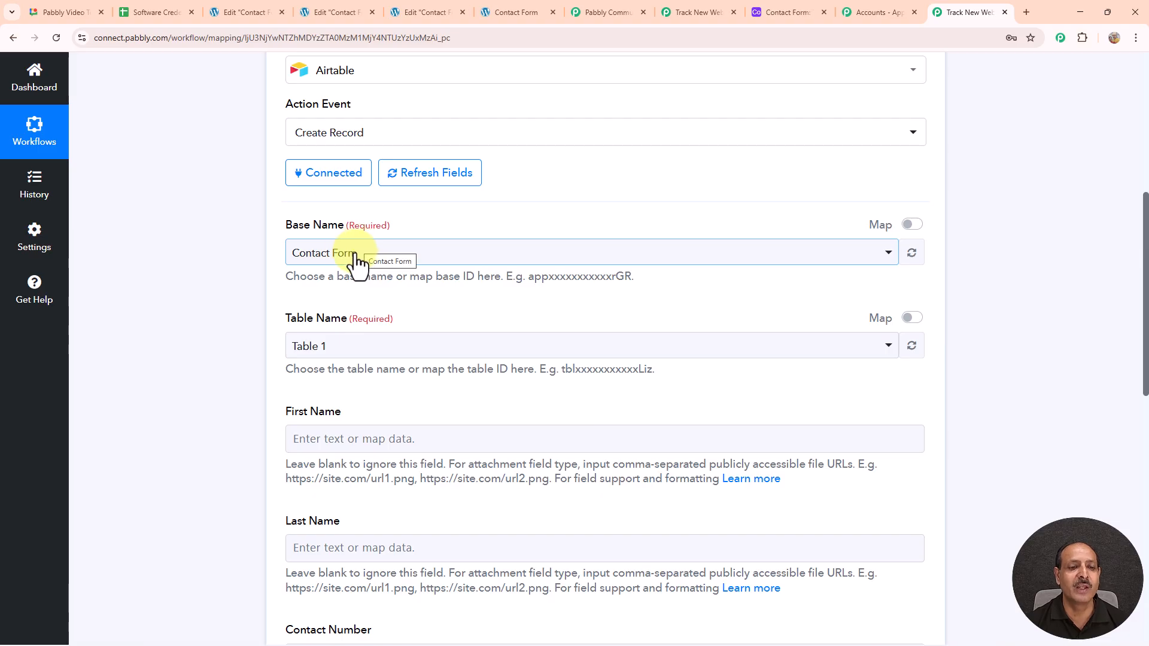
Step: Scroll past Base Name and Table Name and open the previous-step data list for First Name
{"action": "scroll", "coordinate": [692, 254], "scroll_direction": "down", "scroll_amount": 3}
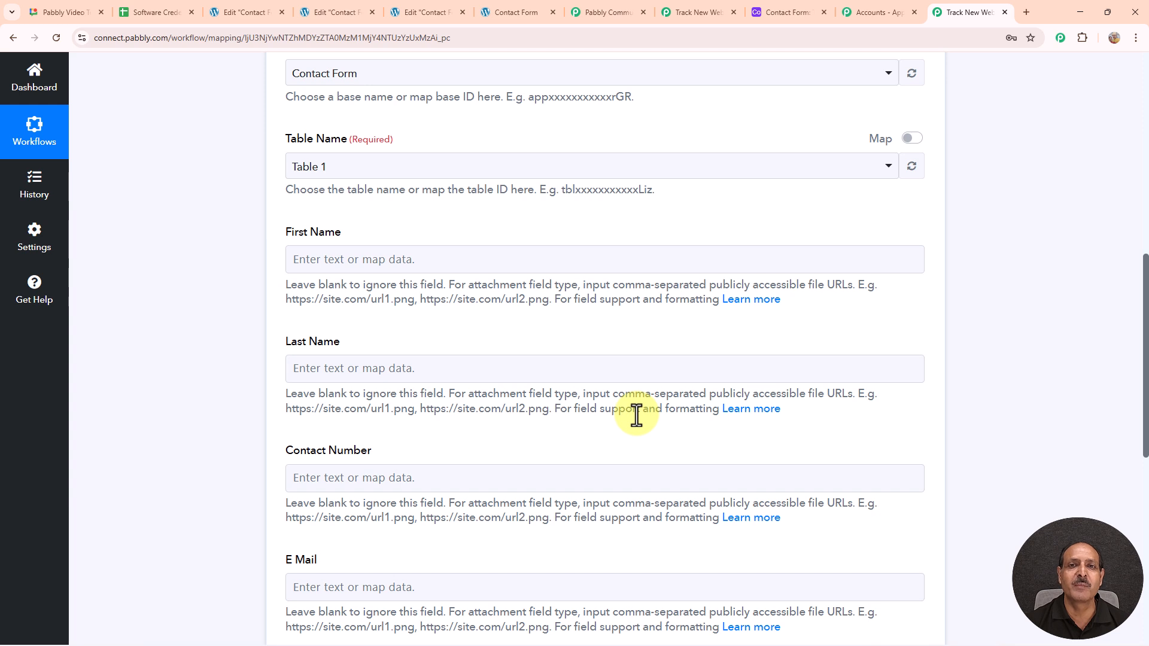
{"action": "left_click", "coordinate": [364, 259]}
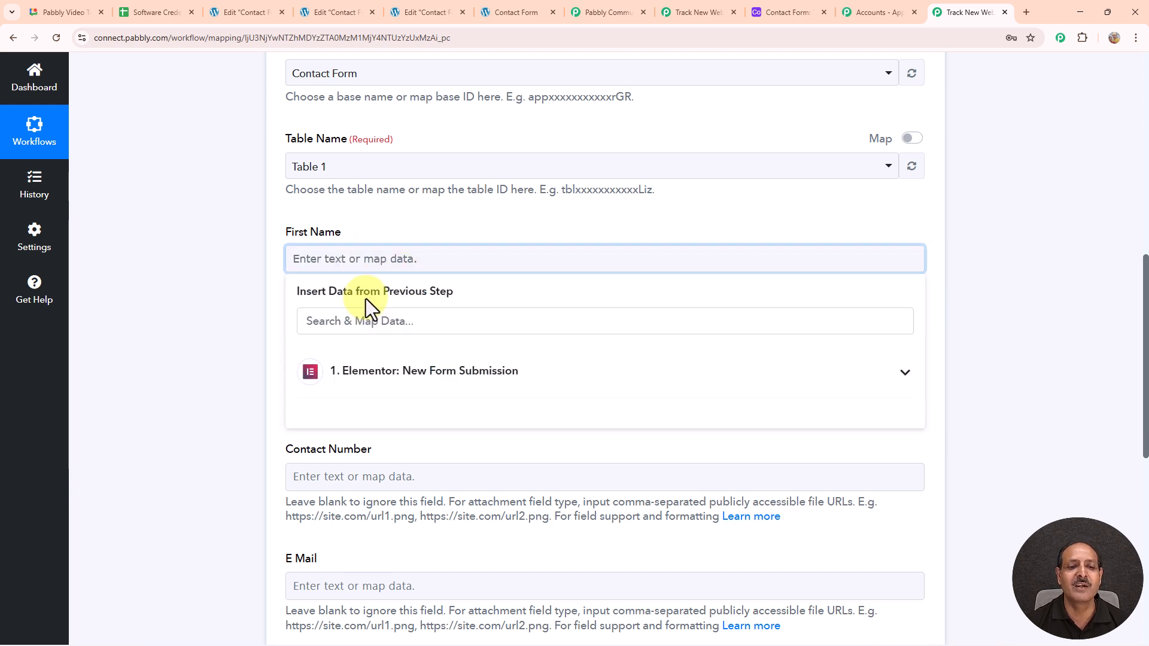
{"action": "scroll", "coordinate": [767, 307], "scroll_direction": "up", "scroll_amount": 10}
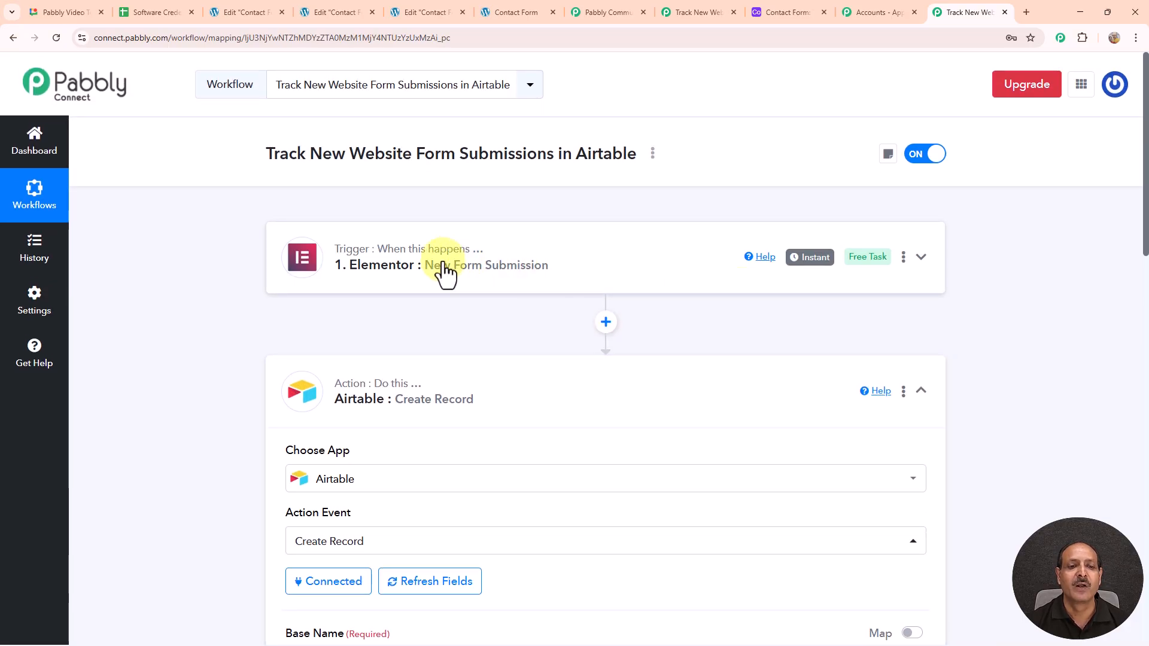
{"action": "mouse_move", "coordinate": [431, 264]}
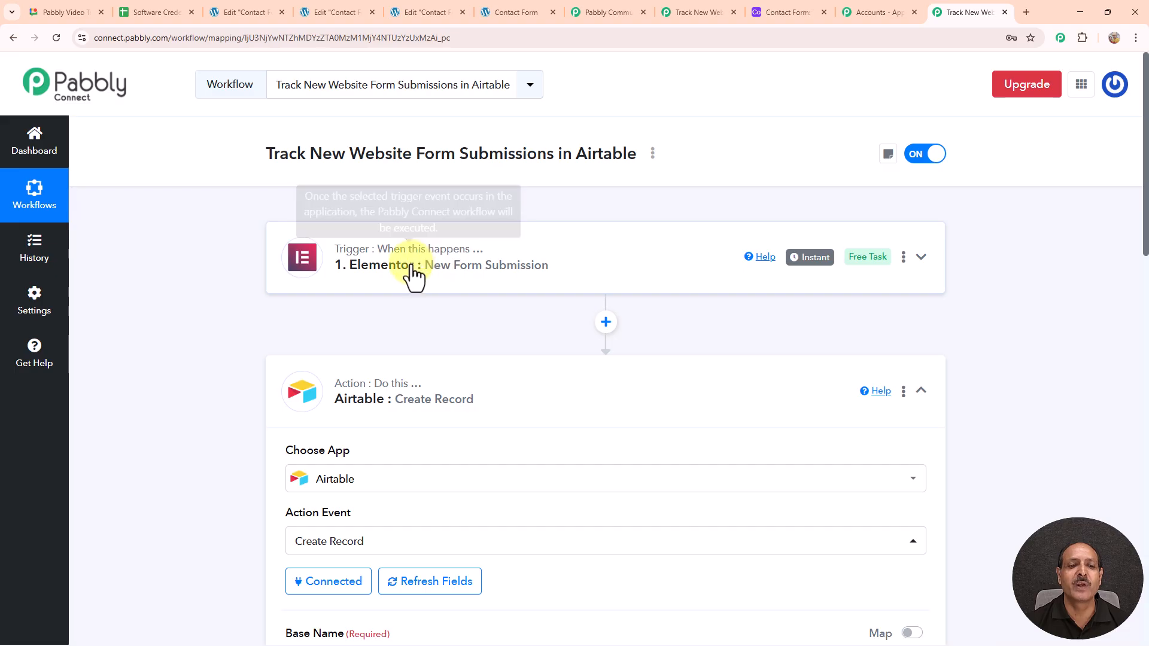
{"action": "scroll", "coordinate": [538, 262], "scroll_direction": "down", "scroll_amount": 10}
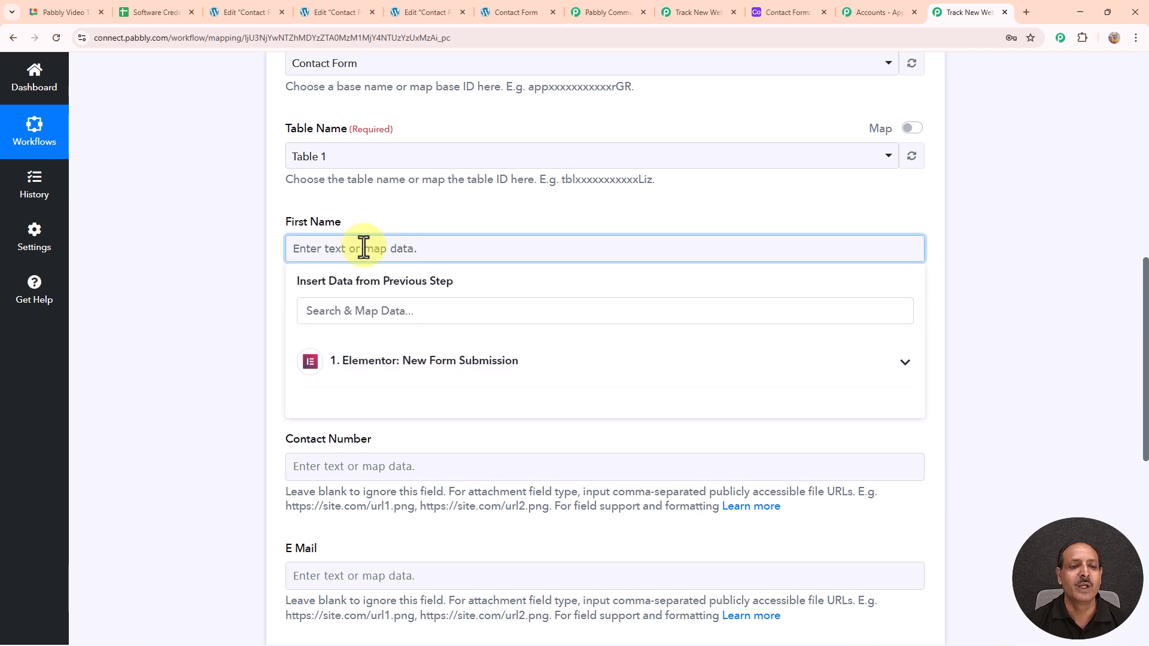
Step: Map the Elementor submission's first name and last name into First Name and Last Name
{"action": "left_click", "coordinate": [376, 362]}
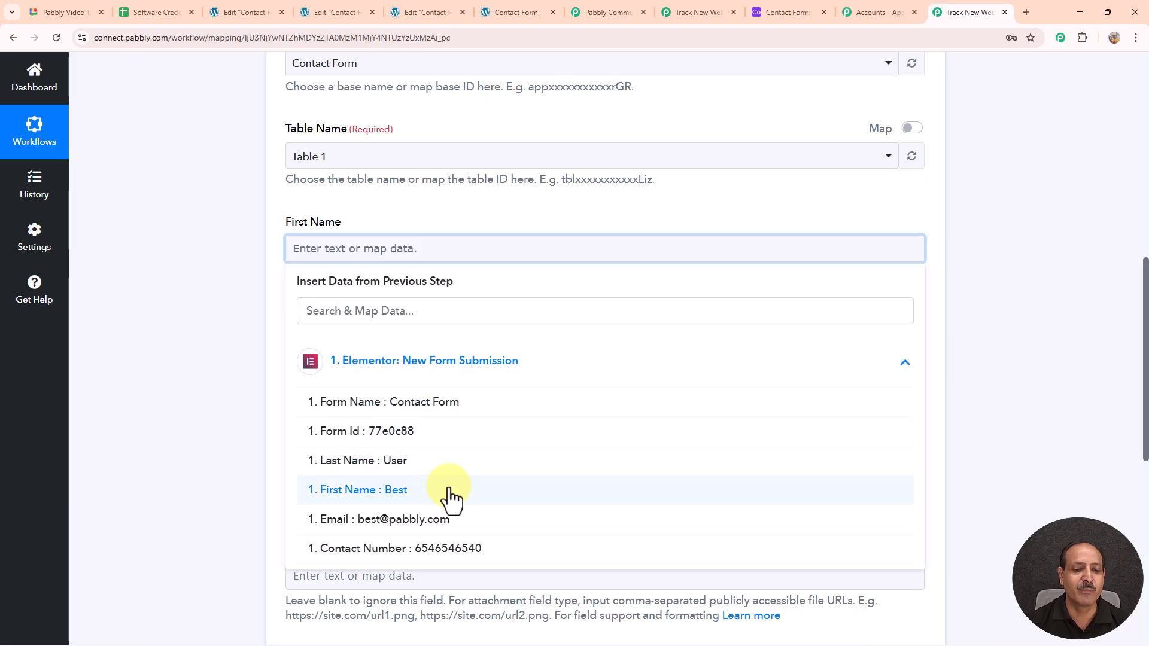
{"action": "left_click", "coordinate": [395, 497]}
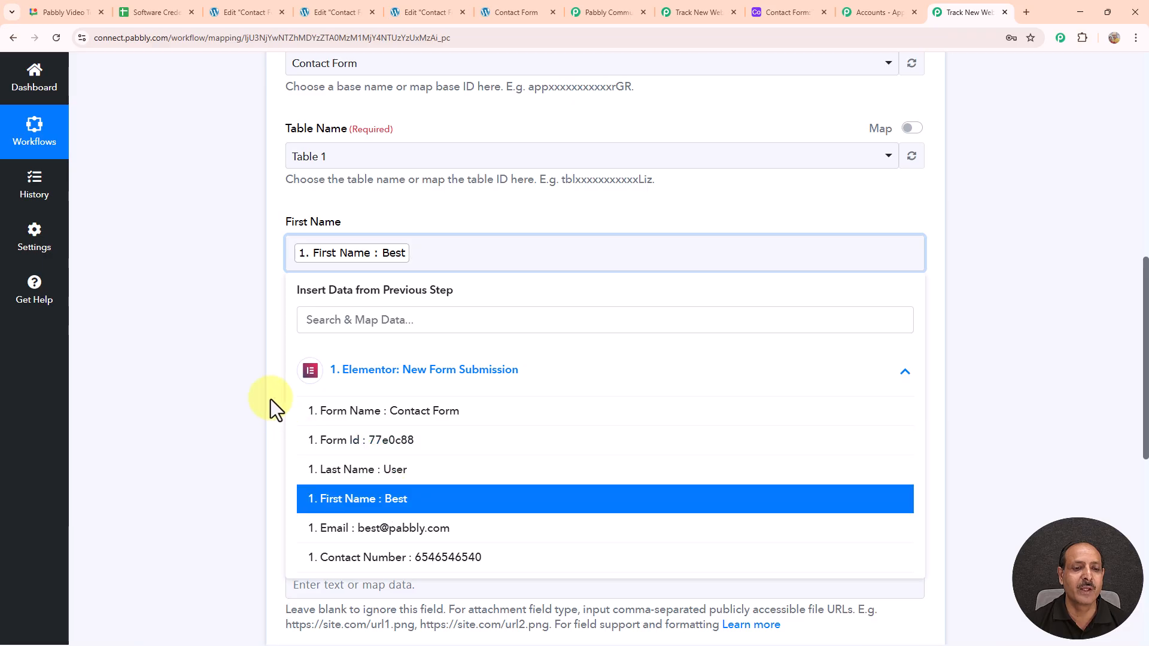
{"action": "left_click", "coordinate": [257, 363]}
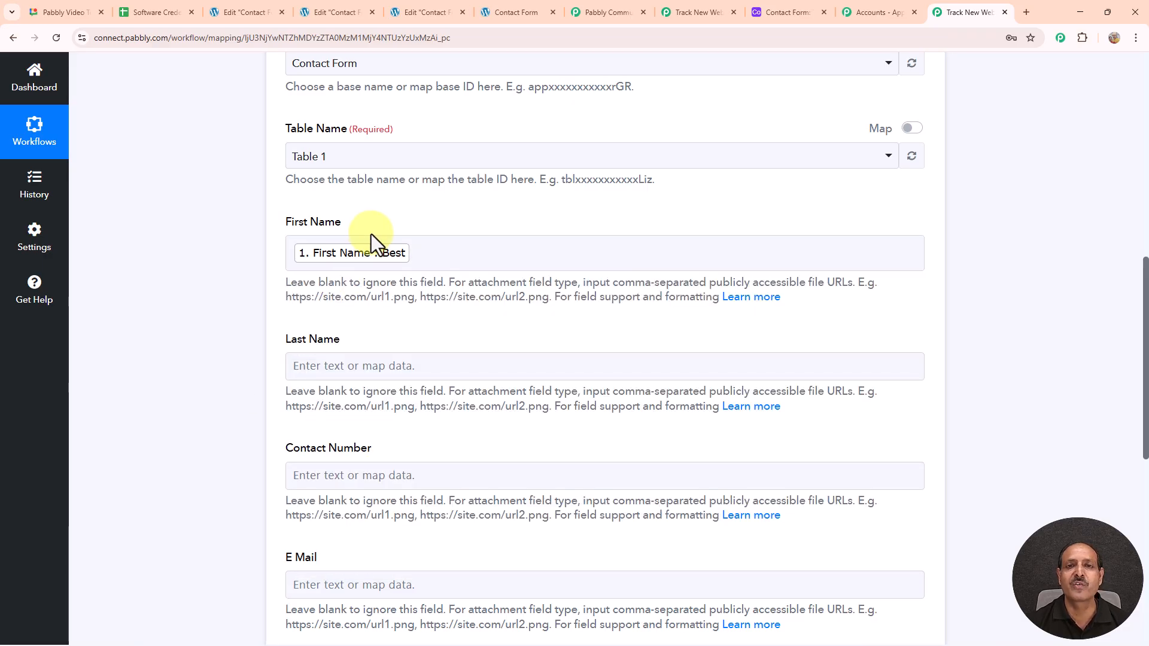
{"action": "scroll", "coordinate": [454, 262], "scroll_direction": "down", "scroll_amount": 2}
{"action": "left_click", "coordinate": [381, 246]}
{"action": "scroll", "coordinate": [455, 407], "scroll_direction": "down", "scroll_amount": 2}
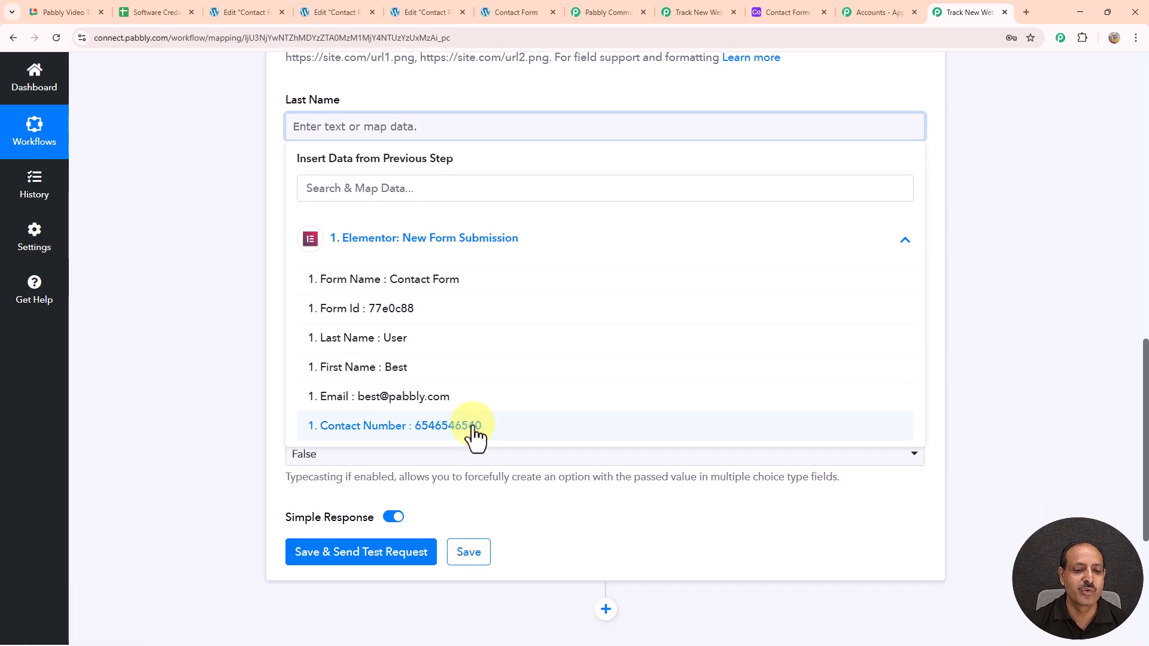
{"action": "left_click", "coordinate": [392, 339]}
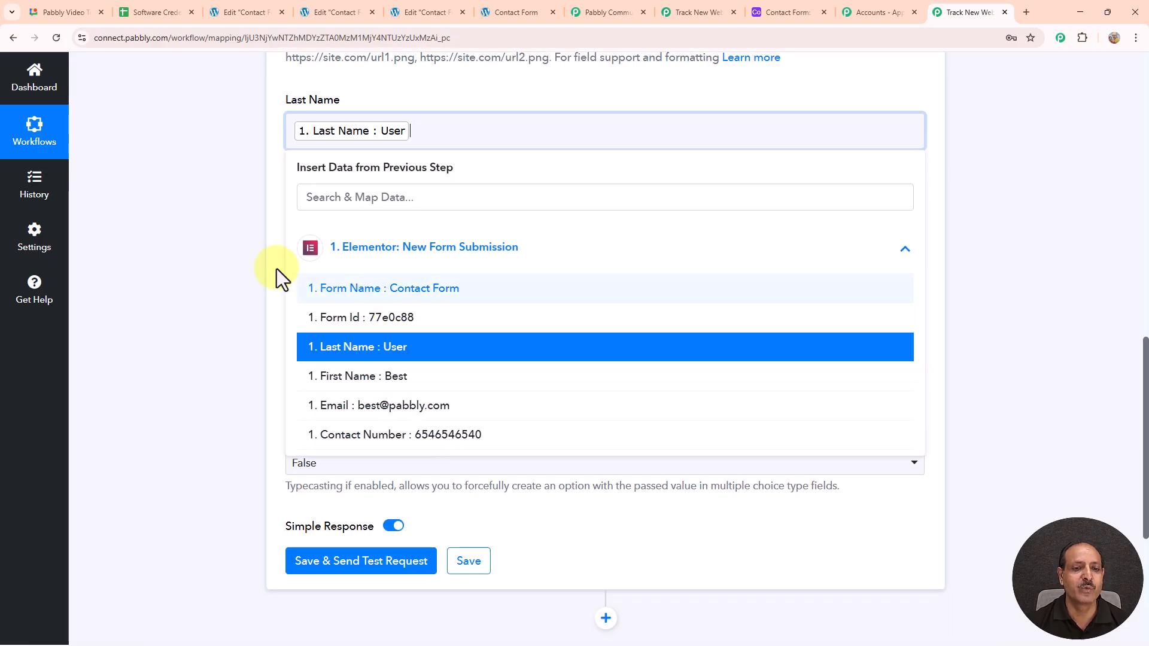
{"action": "left_click", "coordinate": [249, 164]}
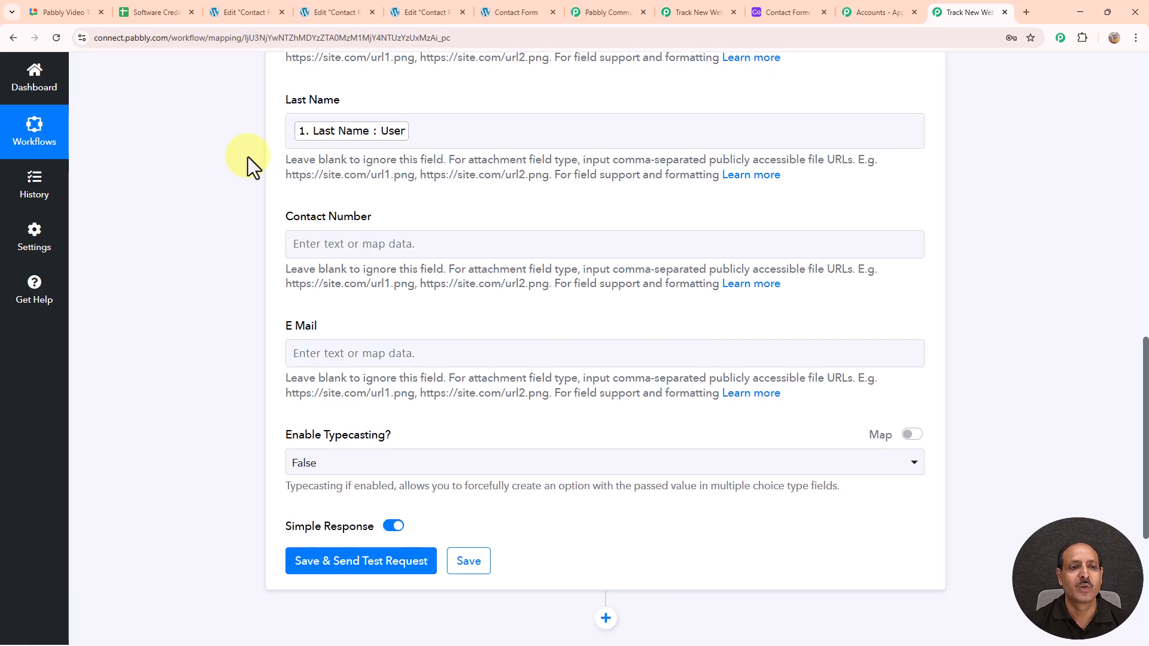
Step: Map the submitted contact number and email into Contact Number and E Mail
{"action": "left_click", "coordinate": [422, 243]}
{"action": "left_click", "coordinate": [436, 353]}
{"action": "left_click", "coordinate": [430, 432]}
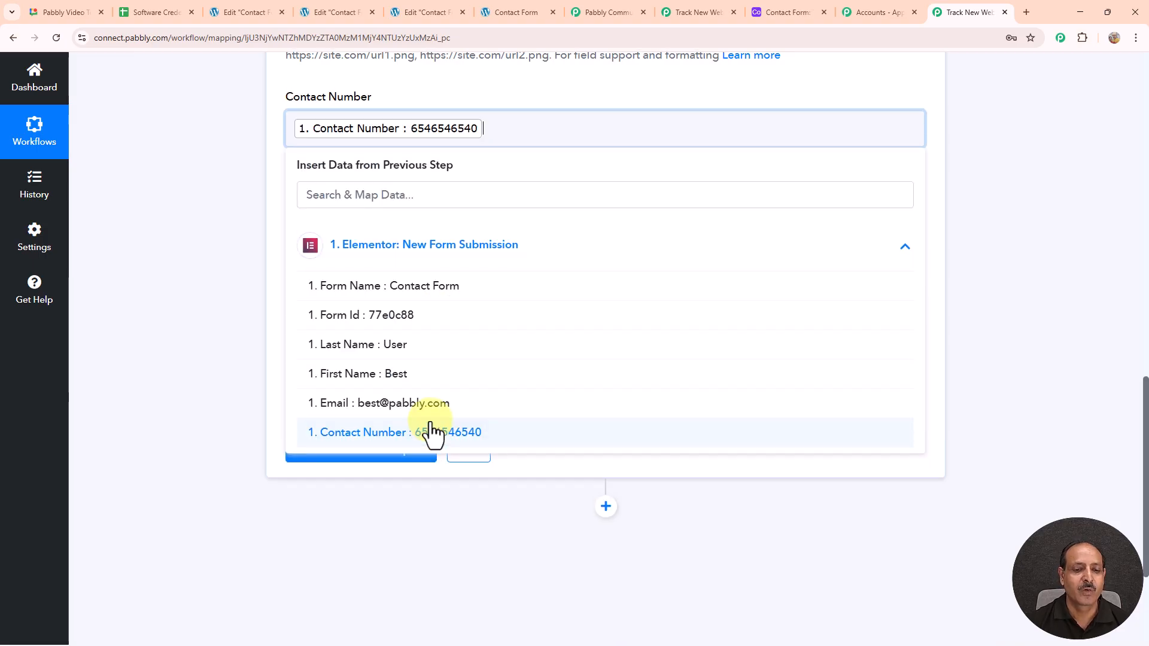
{"action": "left_click", "coordinate": [225, 253]}
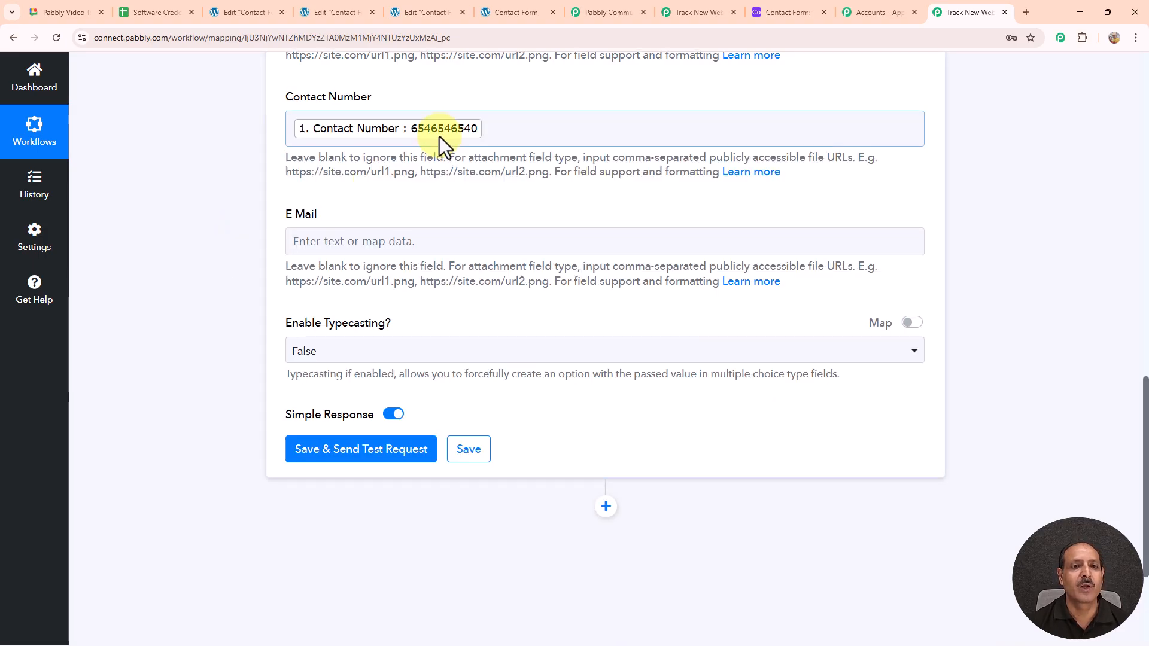
{"action": "left_click", "coordinate": [411, 244]}
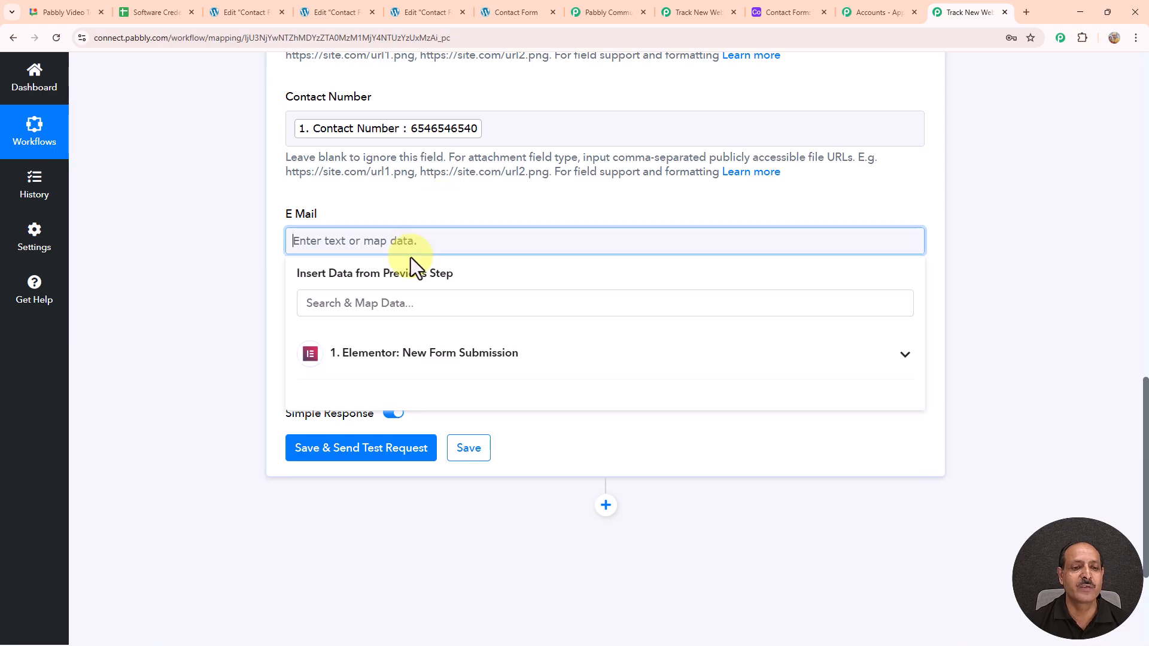
{"action": "left_click", "coordinate": [465, 359]}
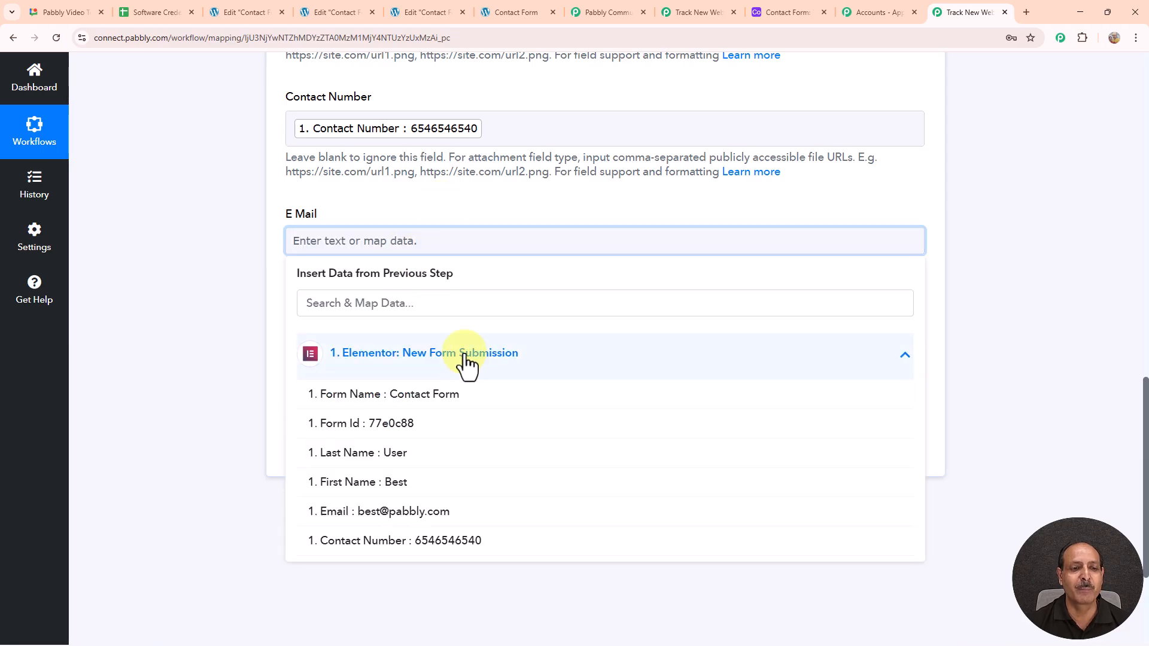
{"action": "left_click", "coordinate": [399, 512]}
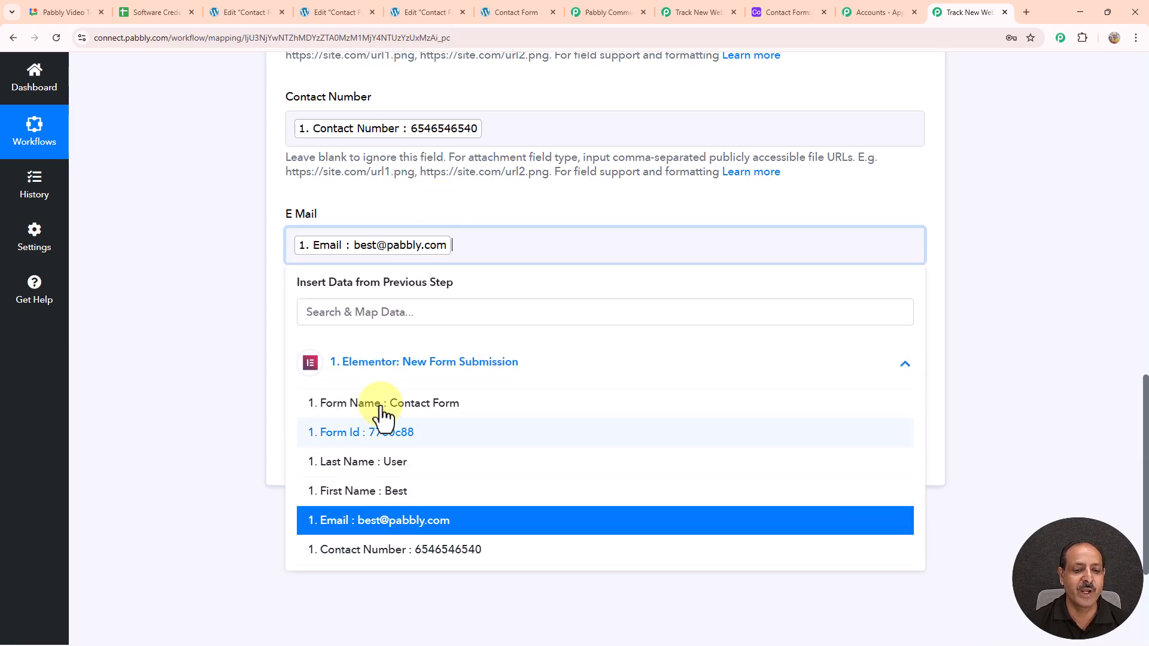
{"action": "left_click", "coordinate": [221, 297]}
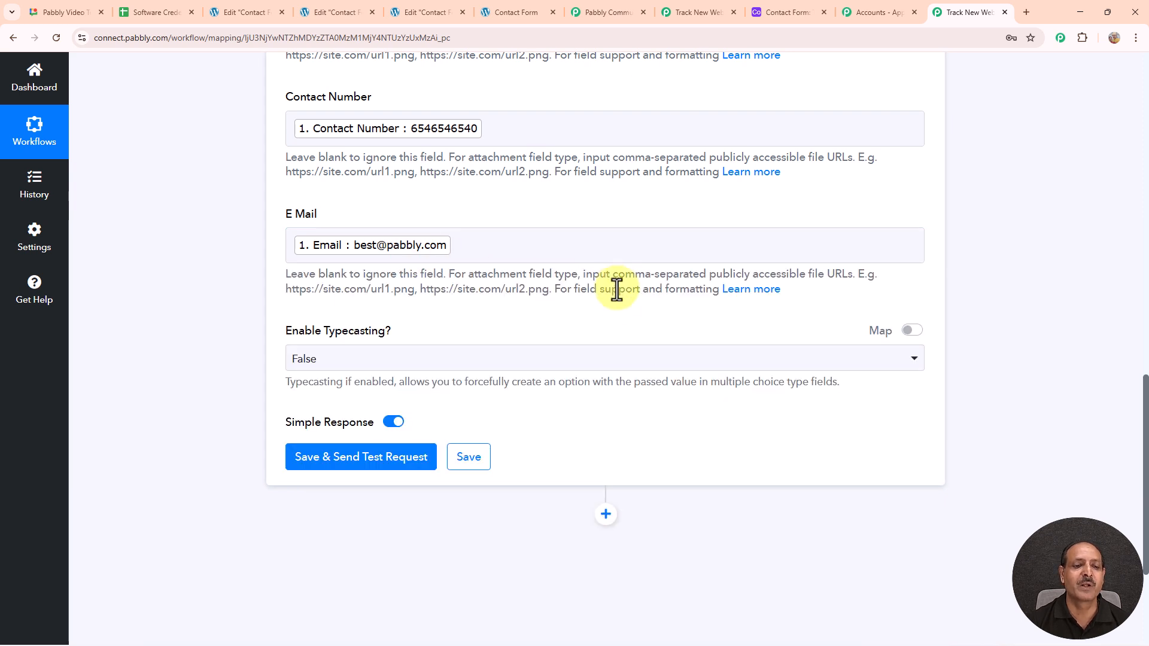
{"action": "scroll", "coordinate": [616, 289], "scroll_direction": "down", "scroll_amount": 2}
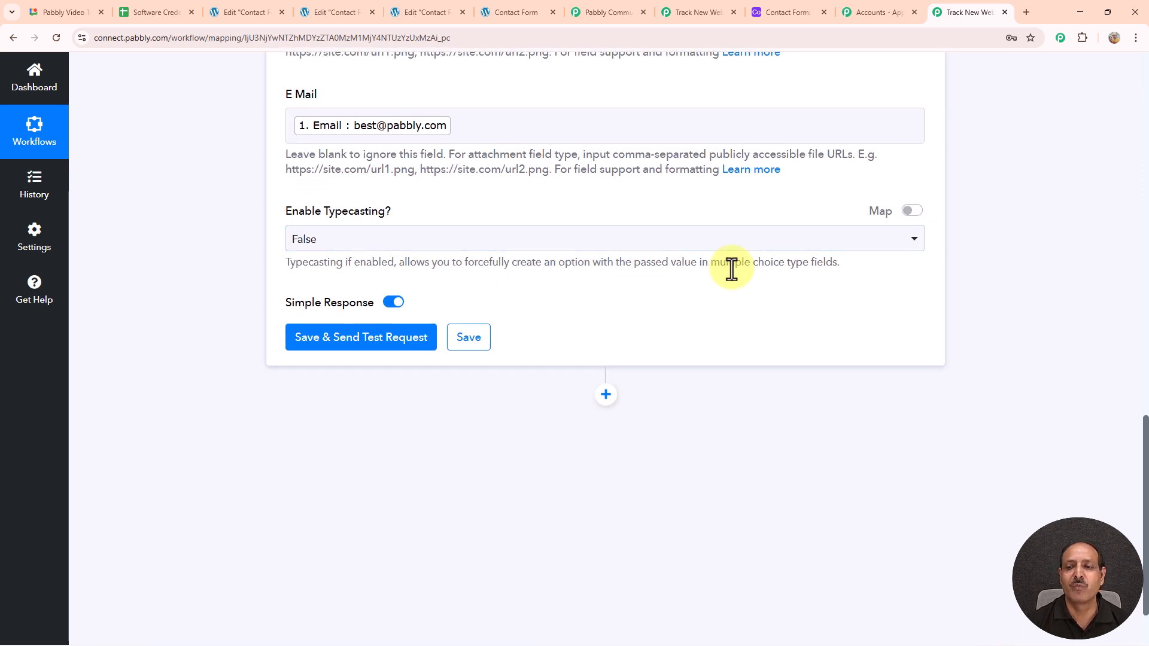
{"action": "scroll", "coordinate": [731, 269], "scroll_direction": "down", "scroll_amount": 1}
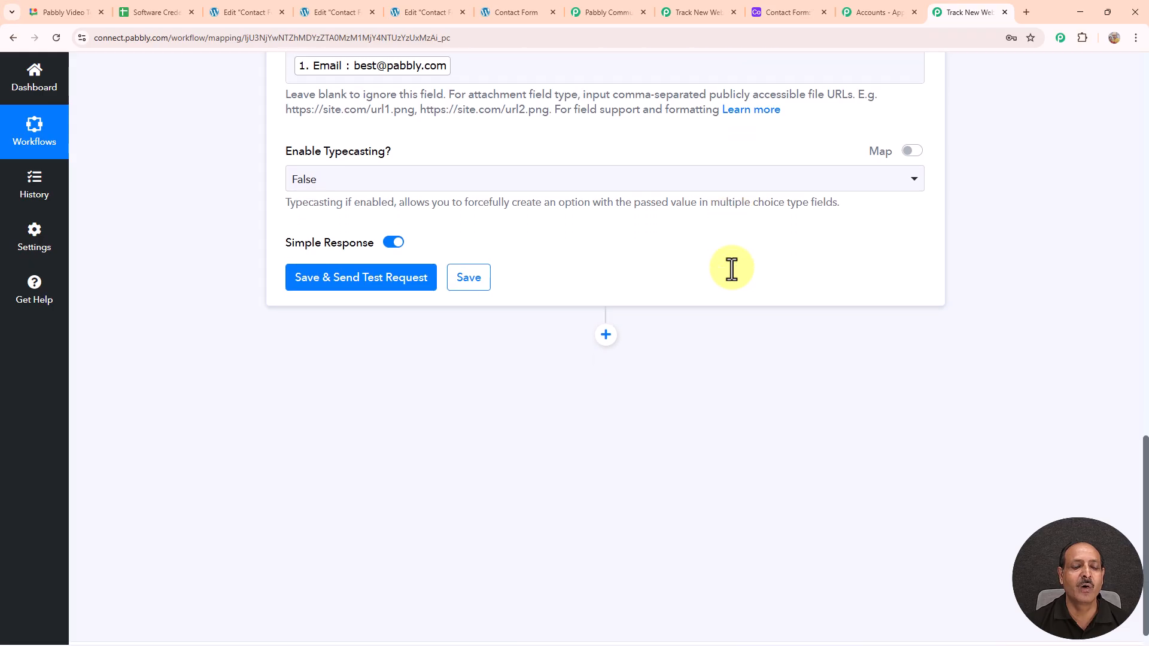
Step: Save and send a test request, review the response, then check Airtable's Contact Form table
{"action": "left_click", "coordinate": [347, 281]}
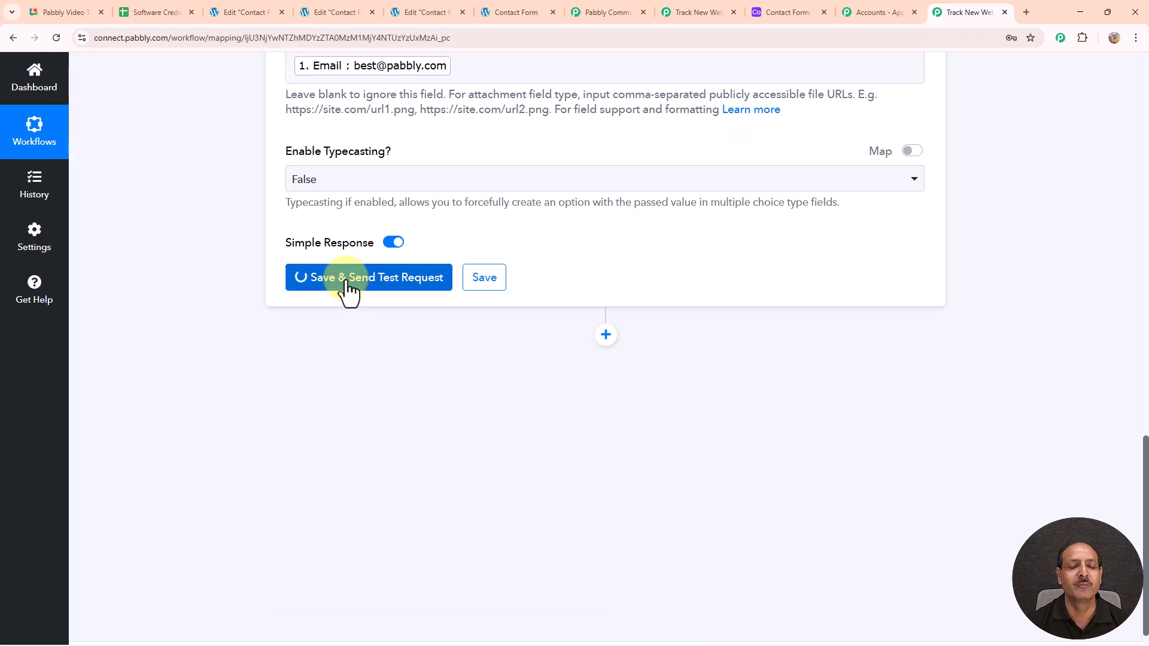
{"action": "scroll", "coordinate": [811, 314], "scroll_direction": "down", "scroll_amount": 4}
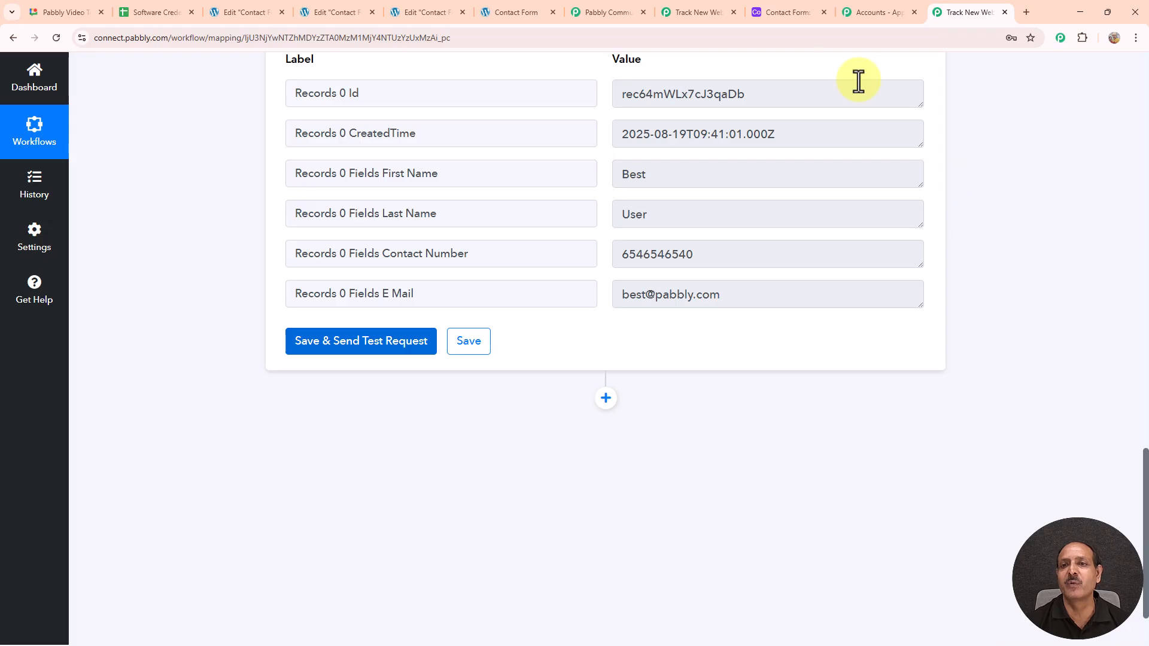
{"action": "left_click", "coordinate": [787, 12]}
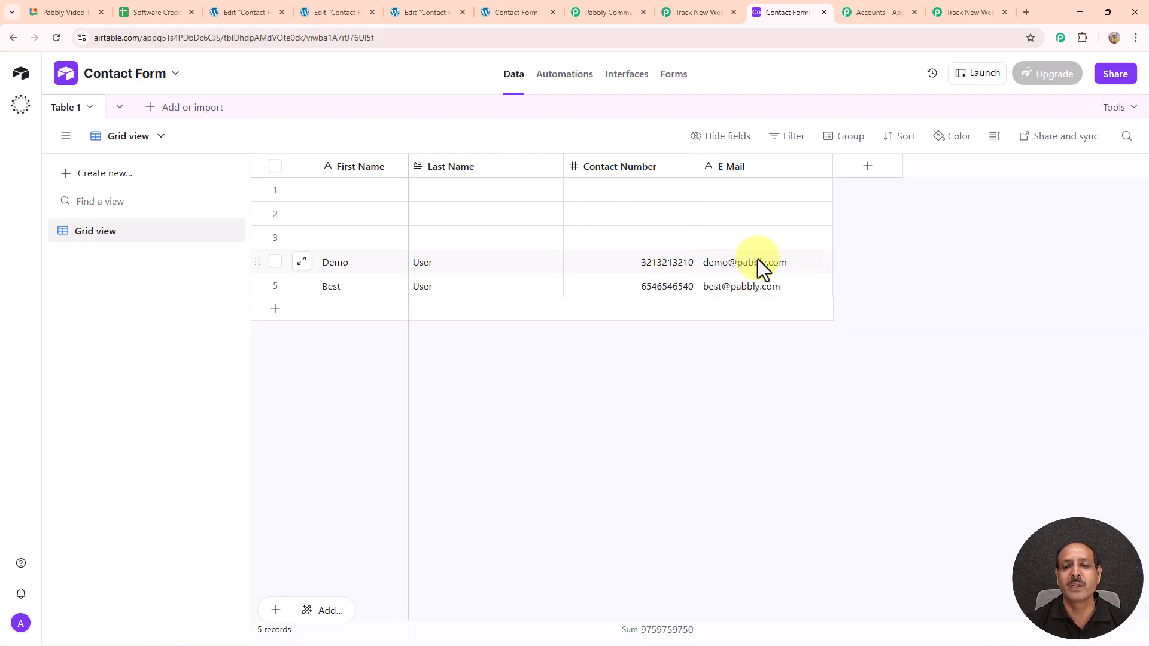
Step: Return to the Track New Website Form Submissions workflow in Pabbly Connect
{"action": "left_click", "coordinate": [969, 12]}
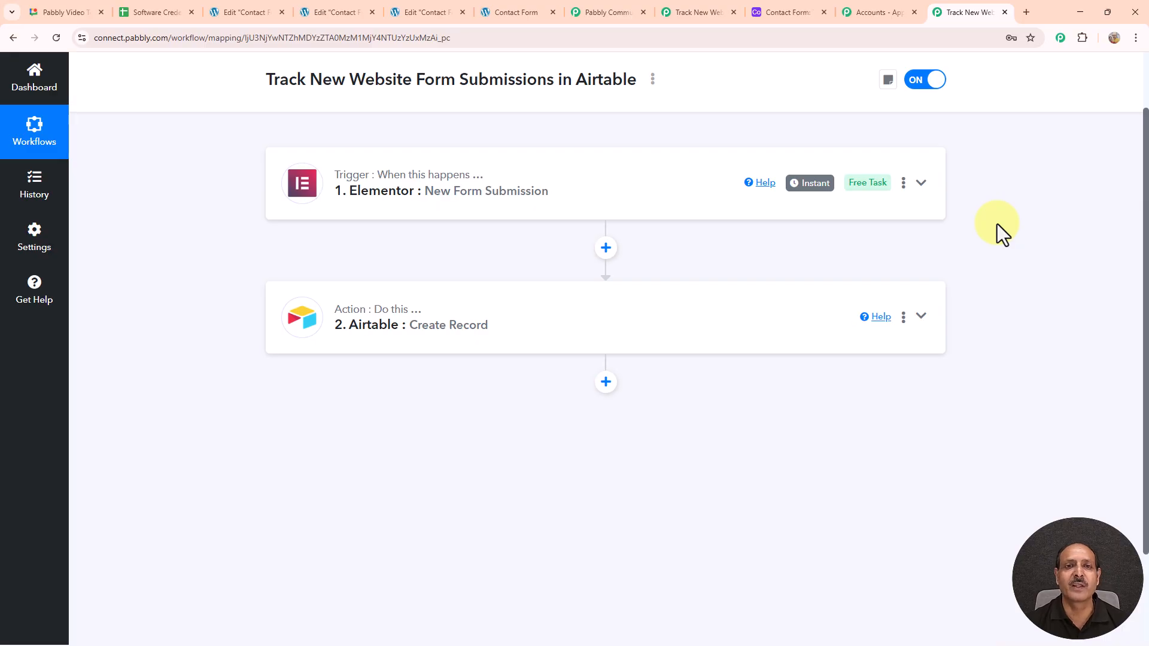
Step: Submit the WordPress contact form with a test contact's name, email and phone number, then check Airtable
{"action": "left_click", "coordinate": [530, 13]}
{"action": "left_click", "coordinate": [269, 179]}
{"action": "type", "text": "Smart"}
{"action": "left_click", "coordinate": [257, 227]}
{"action": "type", "text": "User"}
{"action": "left_click", "coordinate": [272, 299]}
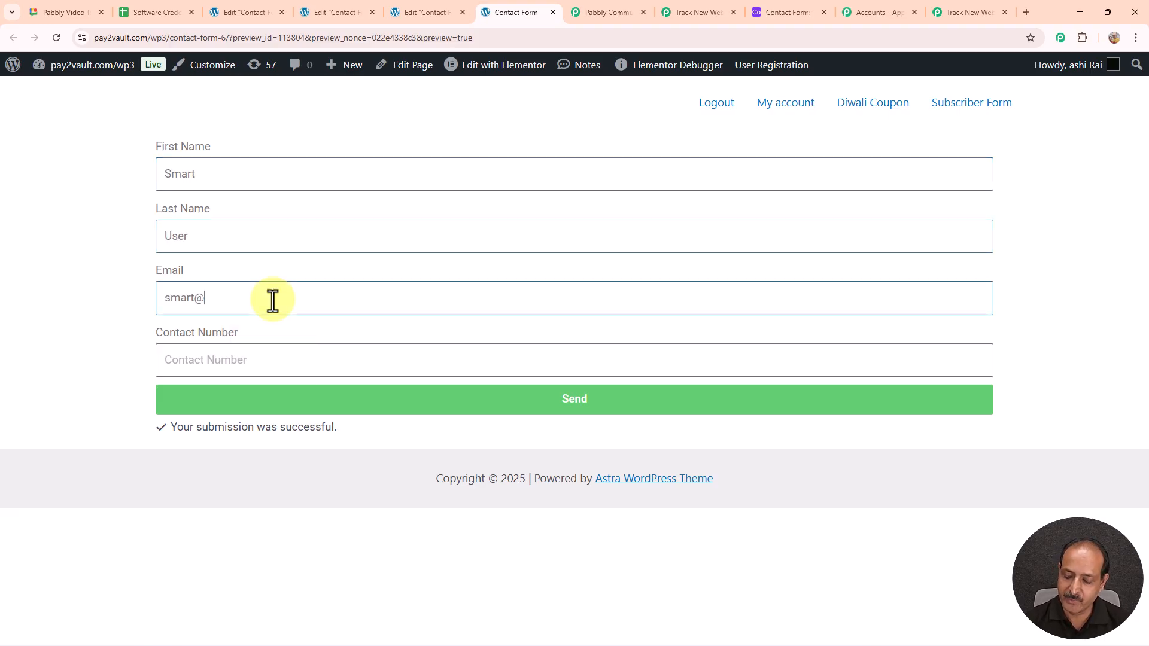
{"action": "left_click", "coordinate": [276, 350]}
{"action": "left_click", "coordinate": [578, 402]}
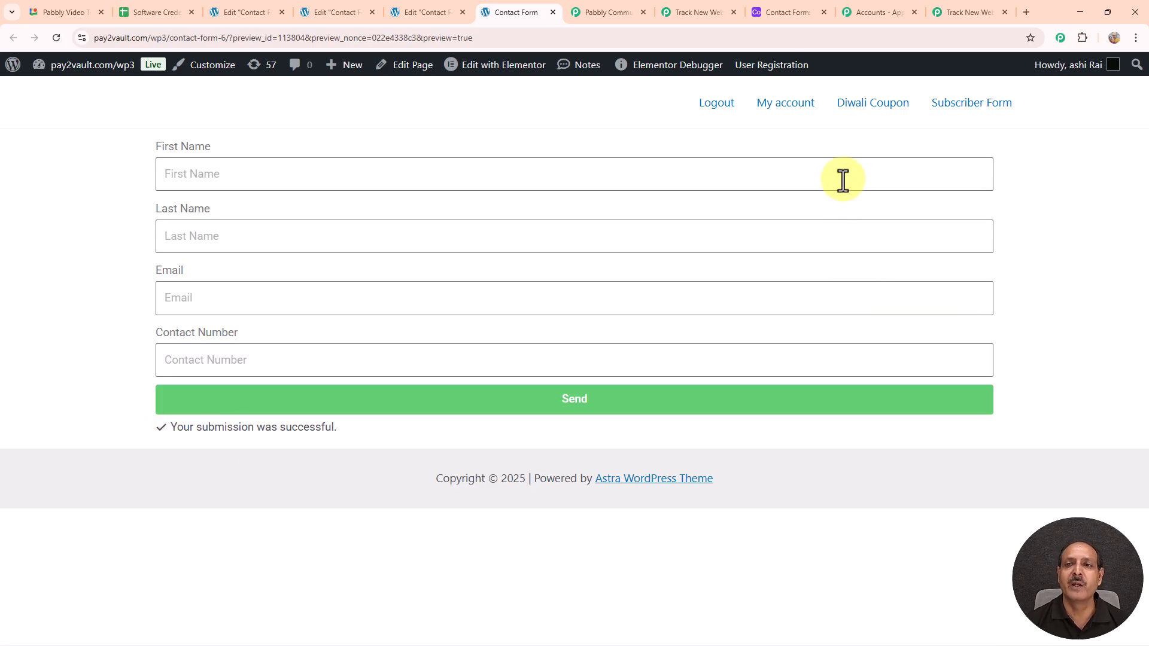
{"action": "left_click", "coordinate": [795, 15]}
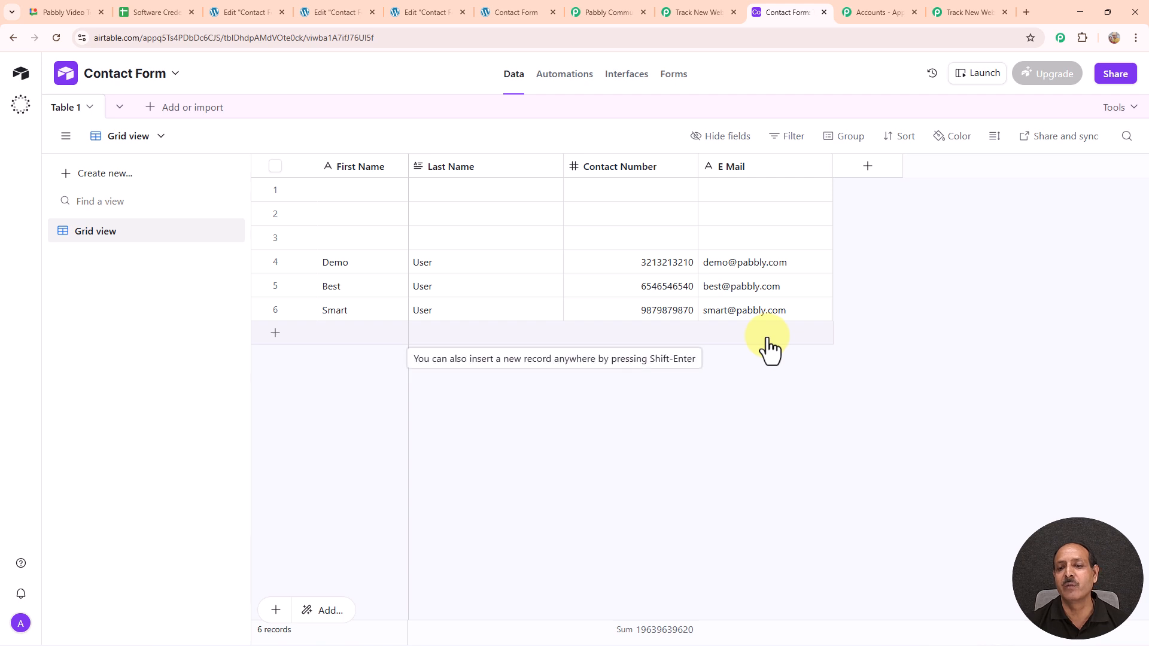
Step: Switch back to the Track New Website Form Submissions workflow in Pabbly Connect
{"action": "left_click", "coordinate": [969, 12]}
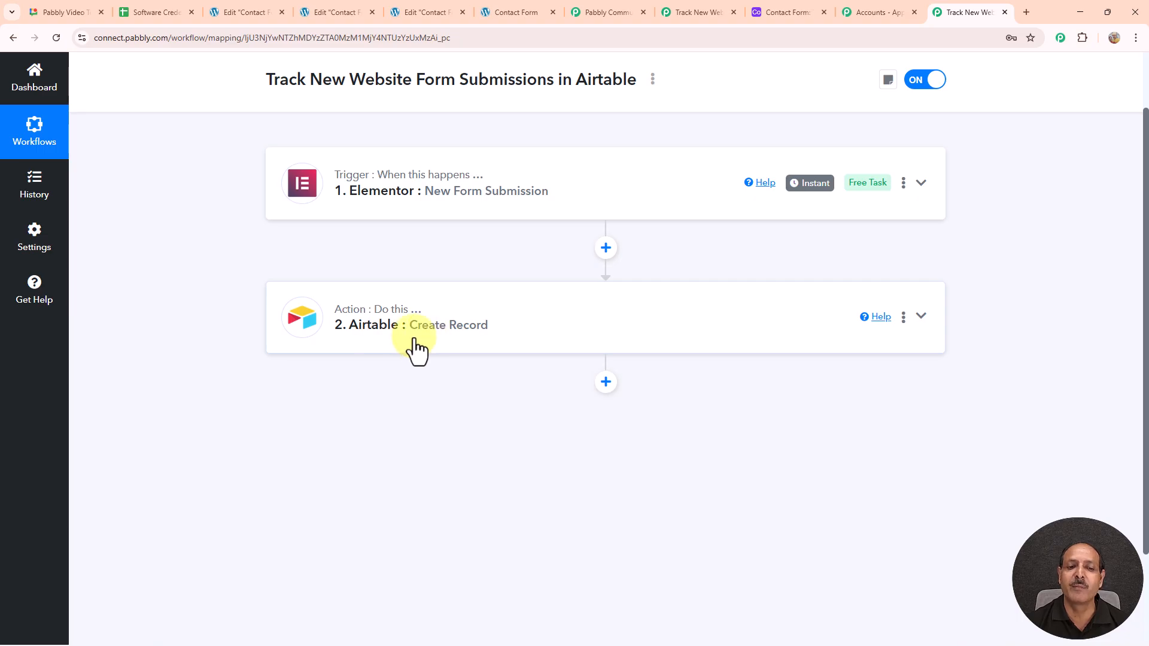
Step: Open Share from the workflow's options menu and copy the share link
{"action": "left_click", "coordinate": [652, 80]}
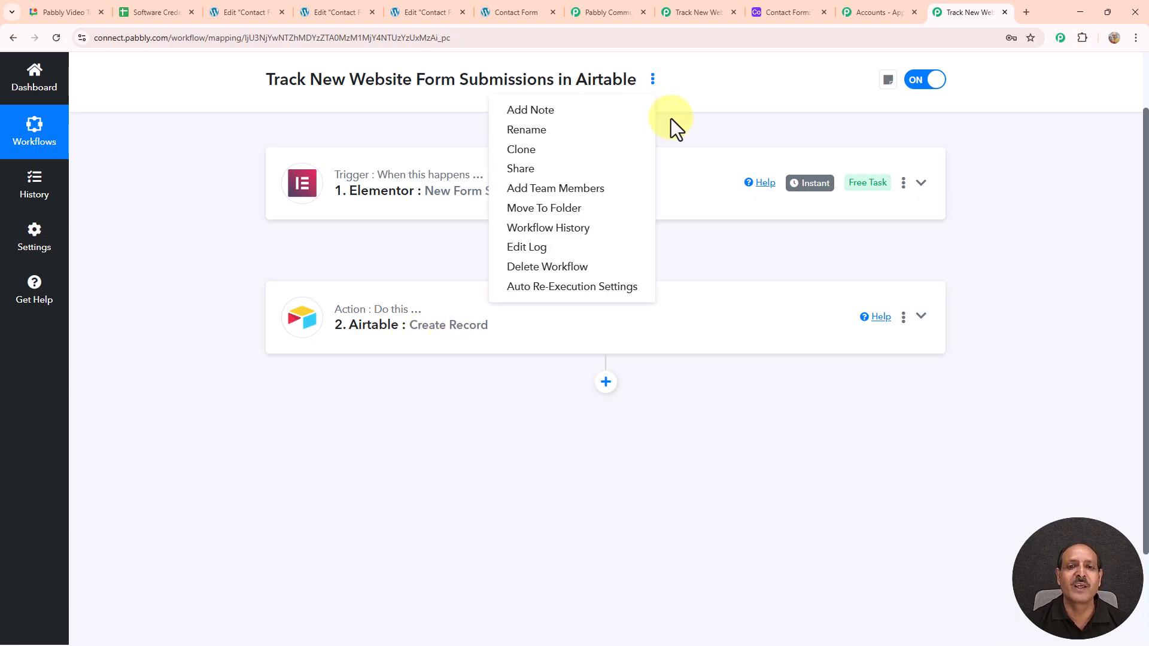
{"action": "left_click", "coordinate": [546, 170]}
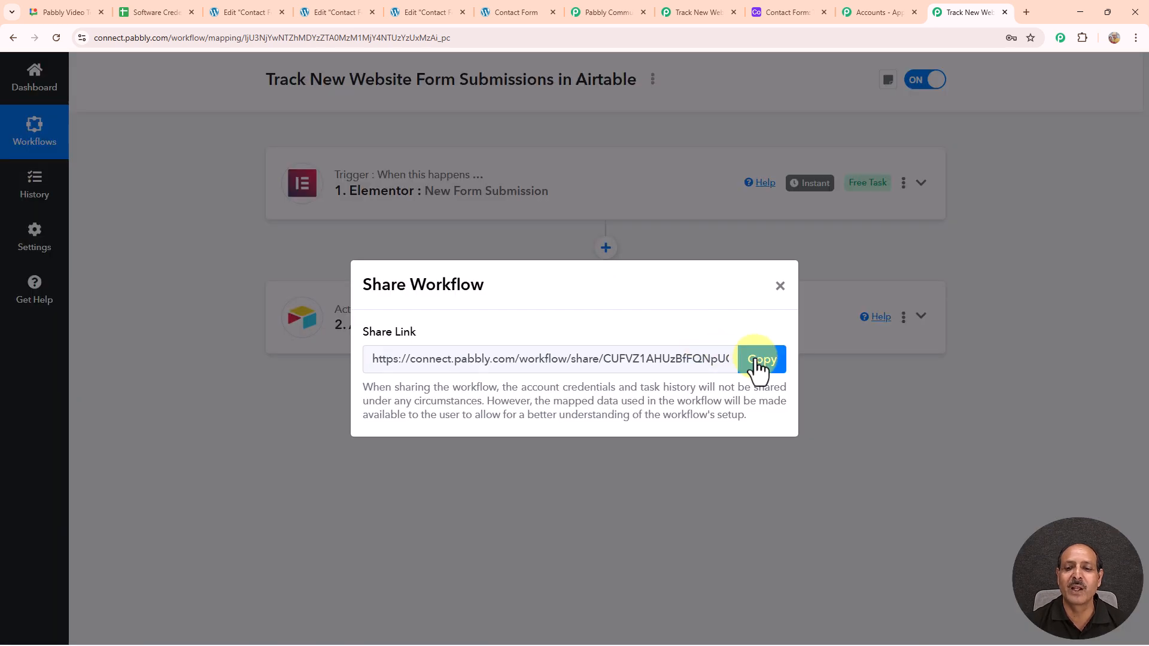
{"action": "left_click", "coordinate": [757, 361]}
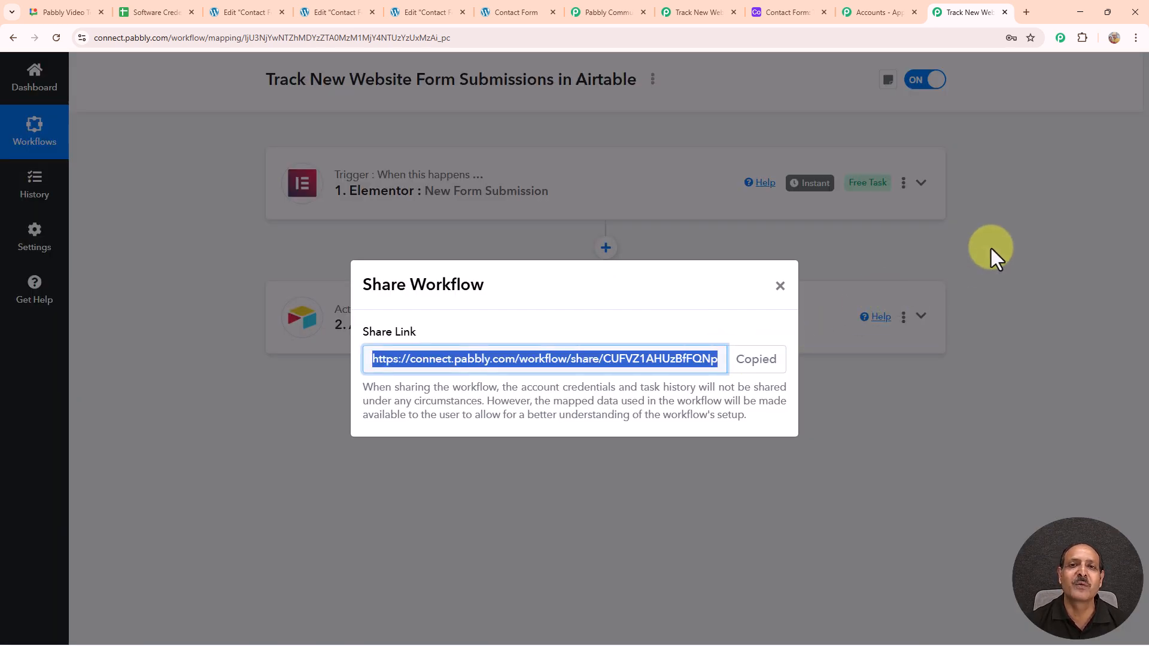